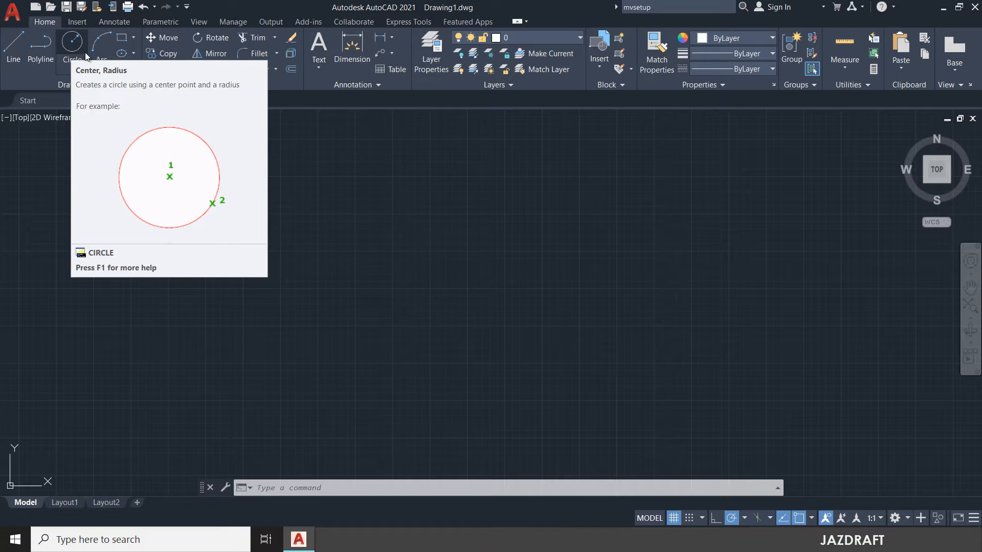
{"action": "left_click", "coordinate": [74, 43]}
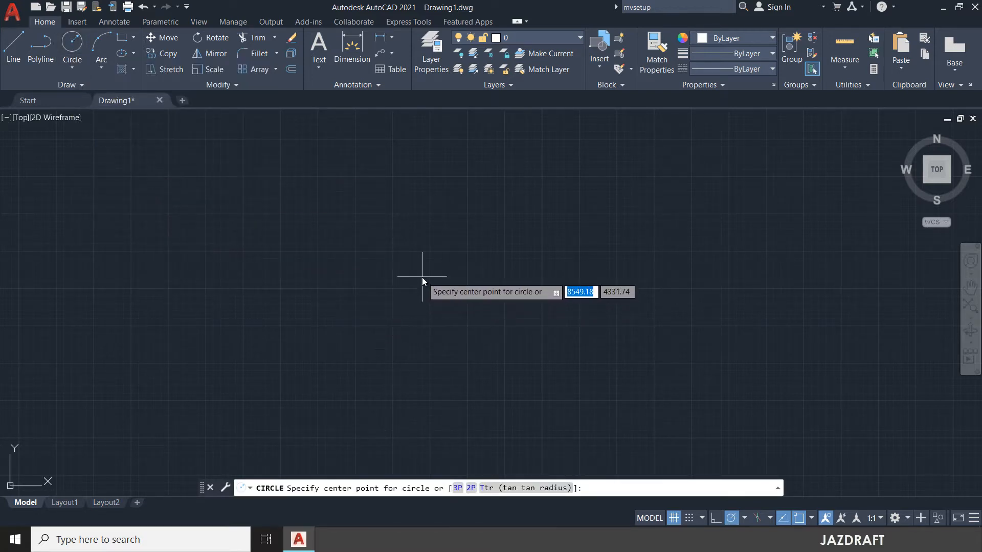
{"action": "left_click", "coordinate": [421, 277]}
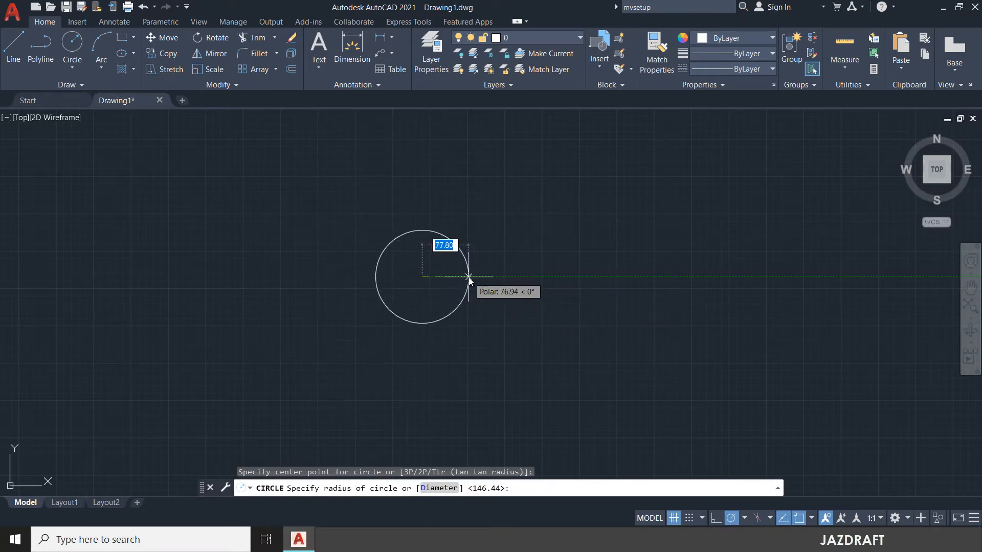
{"action": "key", "text": "Escape"}
{"action": "left_click", "coordinate": [72, 43]}
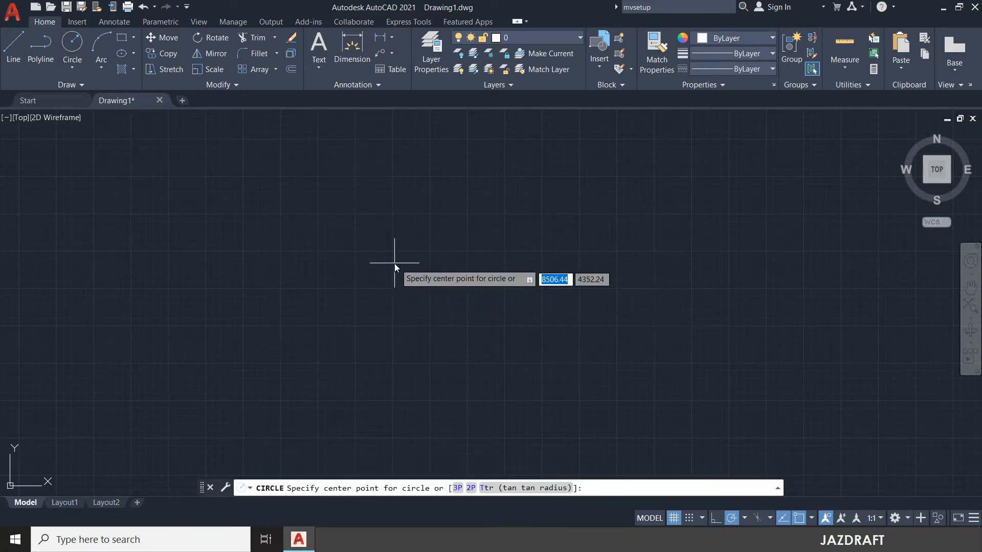
{"action": "left_click", "coordinate": [394, 263]}
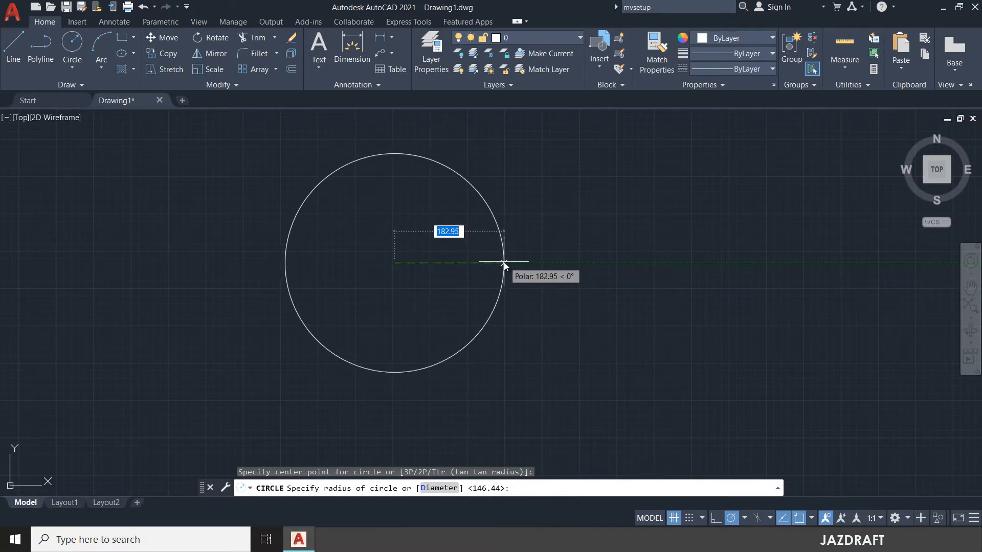
{"action": "key", "text": "Escape"}
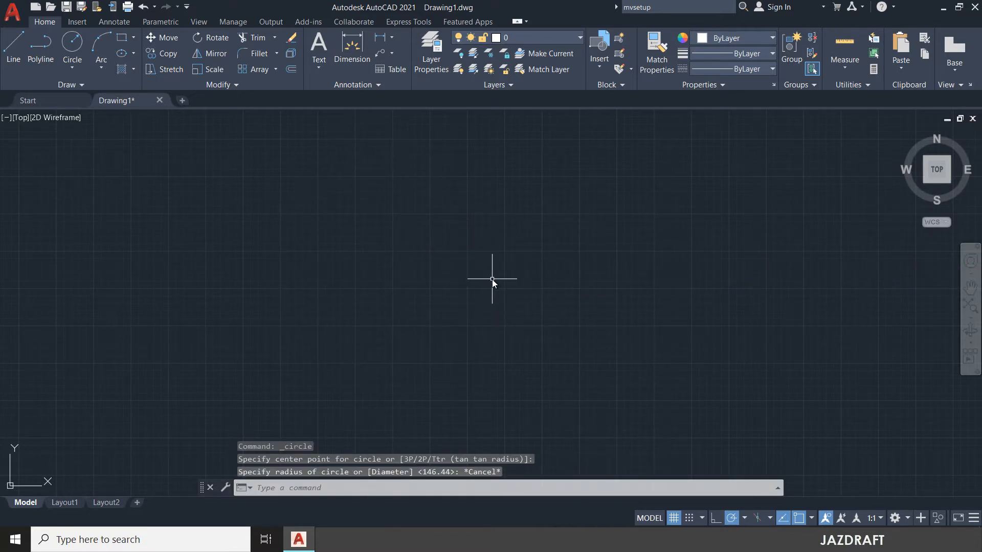
{"action": "key", "text": "Escape"}
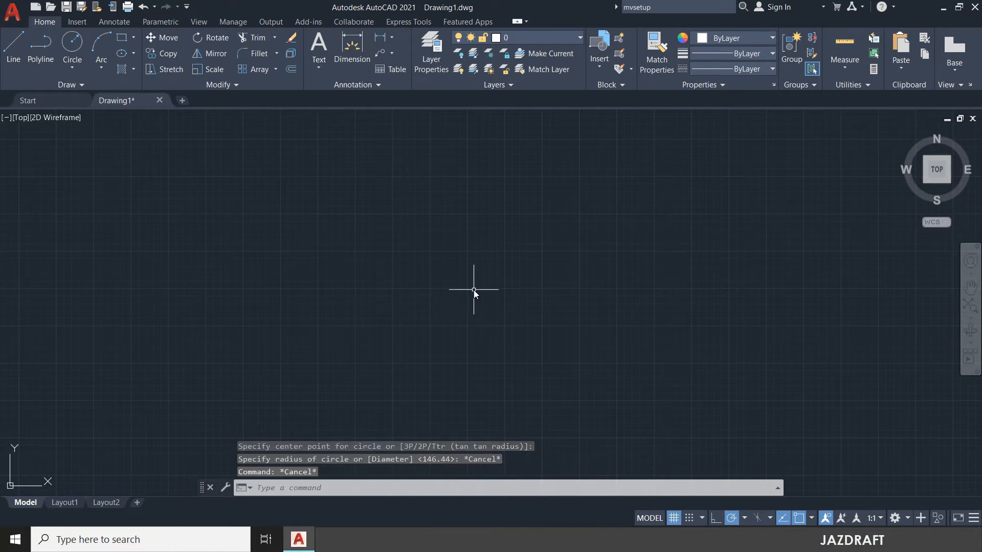
Draw a circle with a radius of 100 in the empty drawing area using the center-and-radius method.
{"action": "type", "text": "C"}
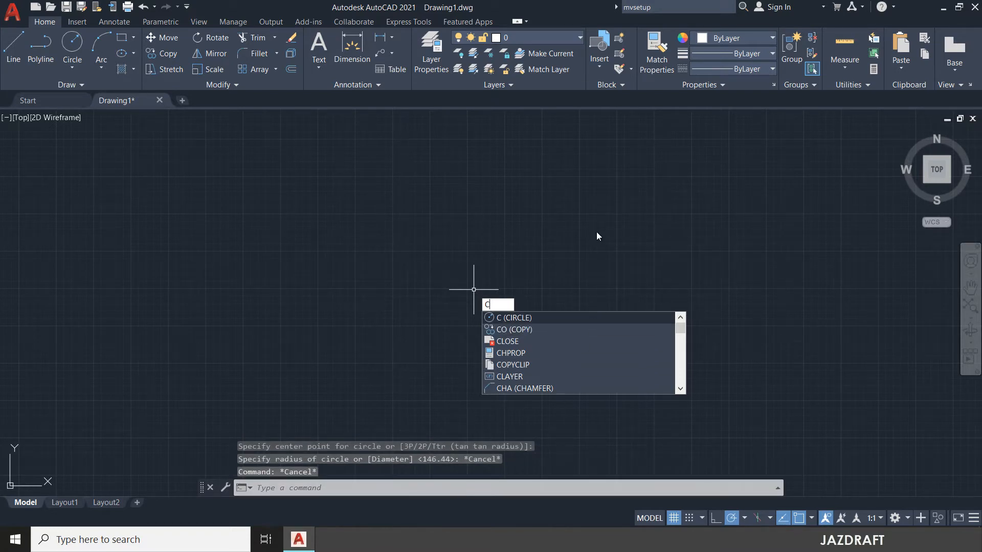
{"action": "key", "text": "Return"}
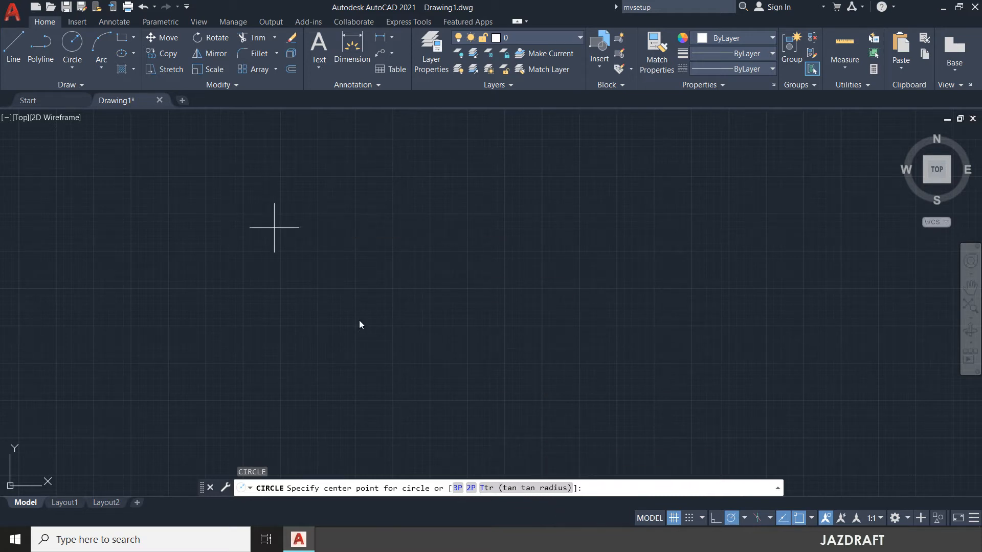
{"action": "left_click", "coordinate": [364, 276]}
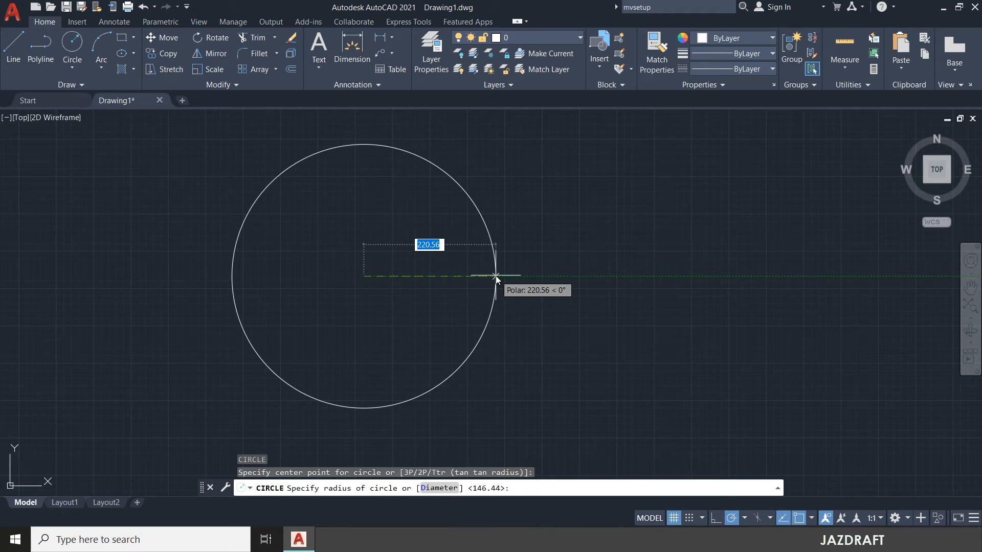
{"action": "type", "text": "100"}
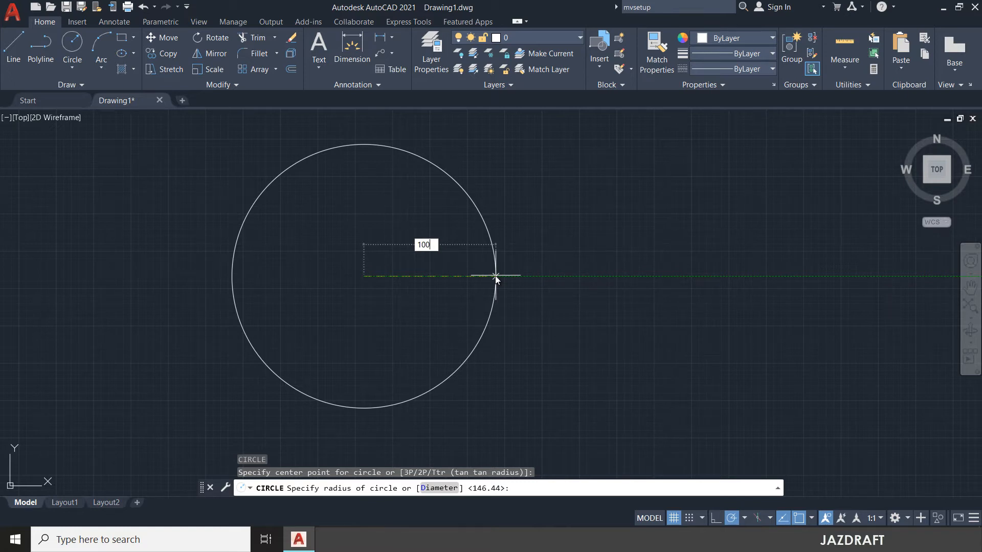
{"action": "key", "text": "Return"}
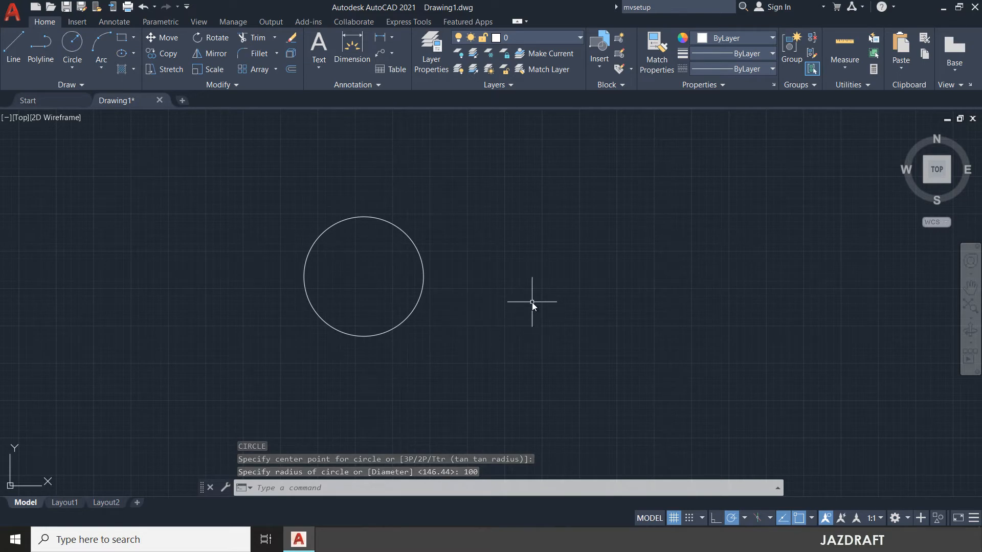
{"action": "type", "text": "c"}
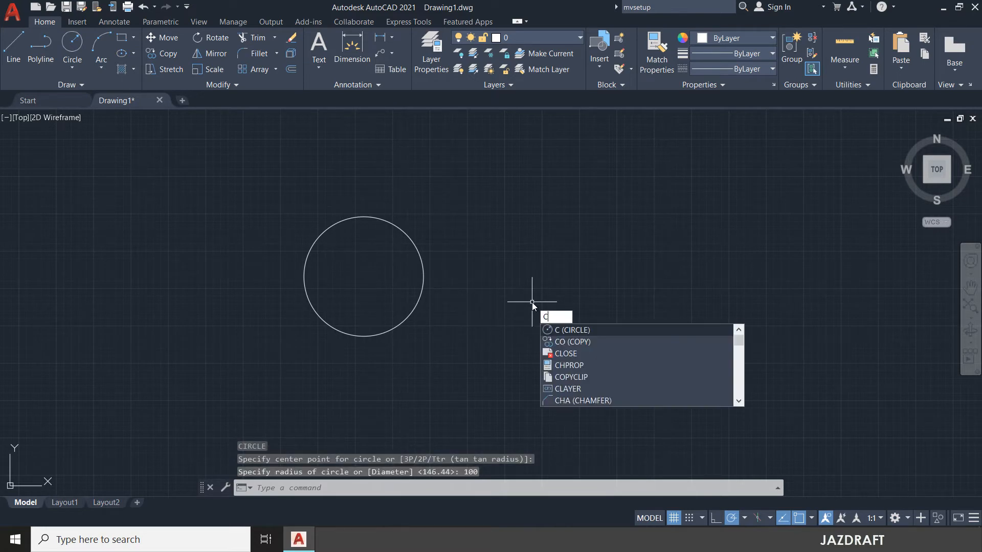
{"action": "key", "text": "Return"}
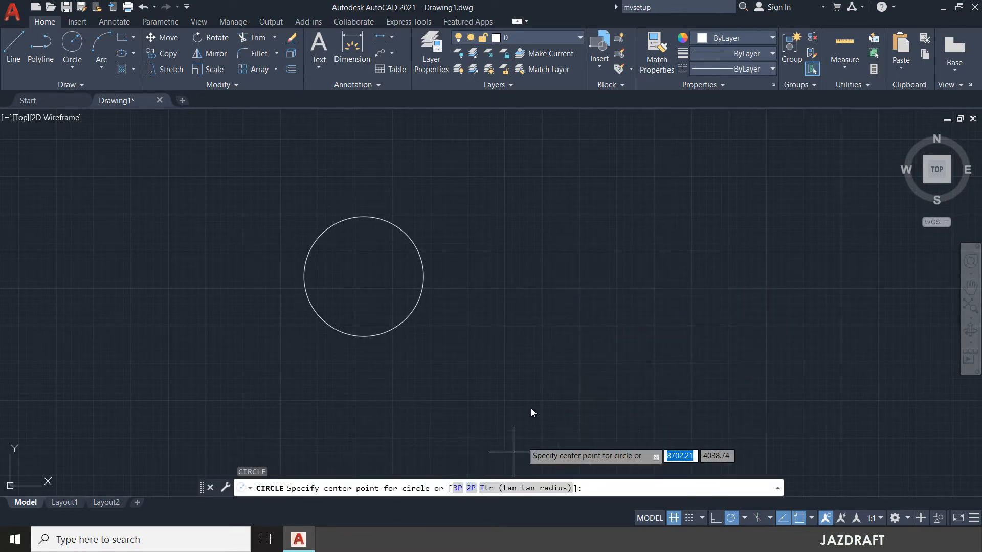
{"action": "mouse_move", "coordinate": [577, 353]}
{"action": "middle_mouse_down"}
{"action": "mouse_move", "coordinate": [557, 344]}
{"action": "mouse_move", "coordinate": [416, 366]}
{"action": "middle_mouse_up"}
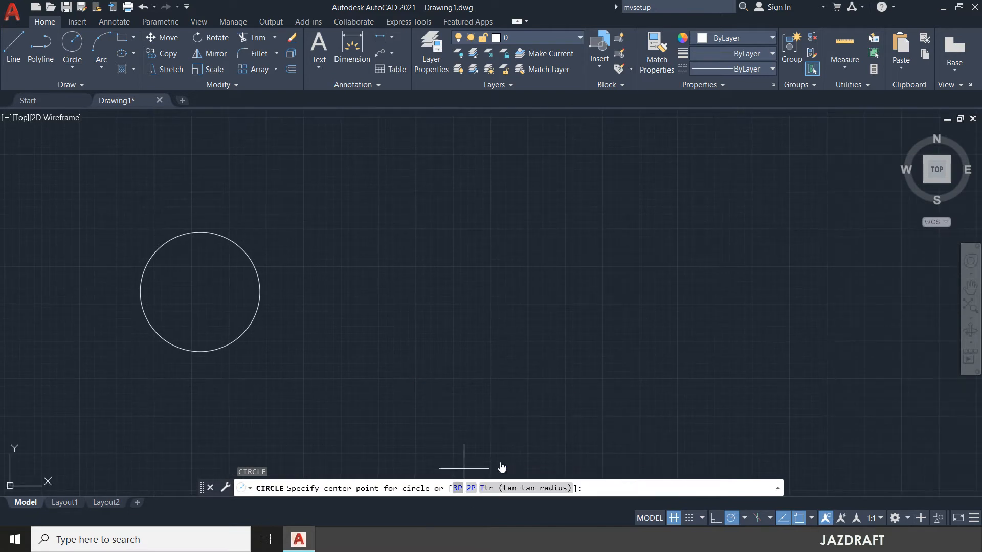
{"action": "key", "text": "Escape"}
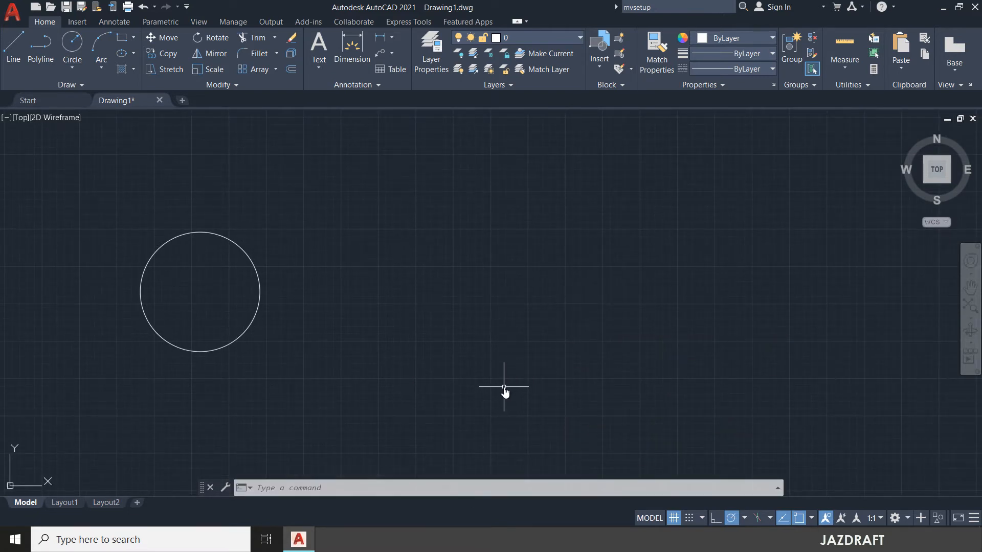
{"action": "type", "text": "c"}
{"action": "key", "text": "Return"}
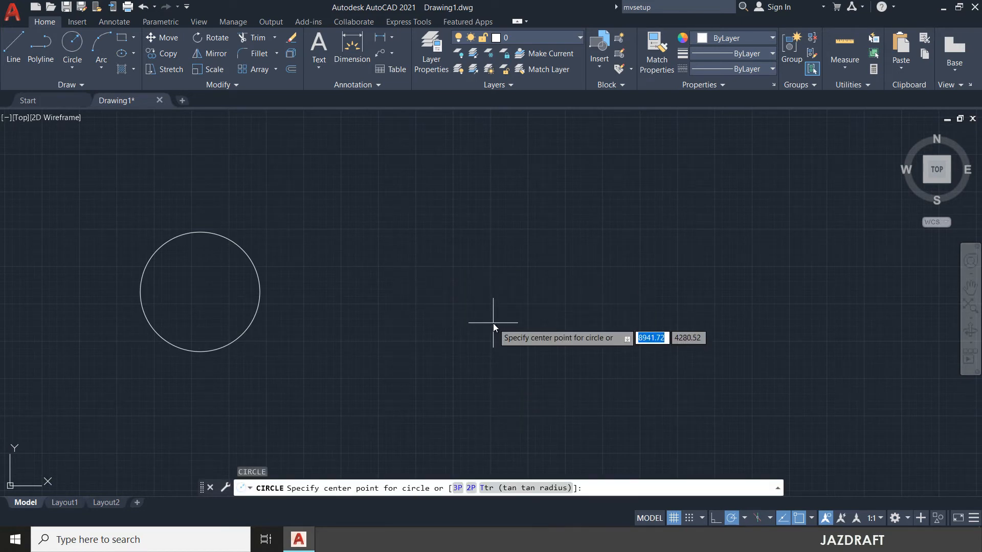
{"action": "key", "text": "Escape"}
{"action": "key", "text": "Escape"}
Draw a closed right triangle from three lines beside the circle, with one vertical and one horizontal leg.
{"action": "type", "text": "l"}
{"action": "key", "text": "Return"}
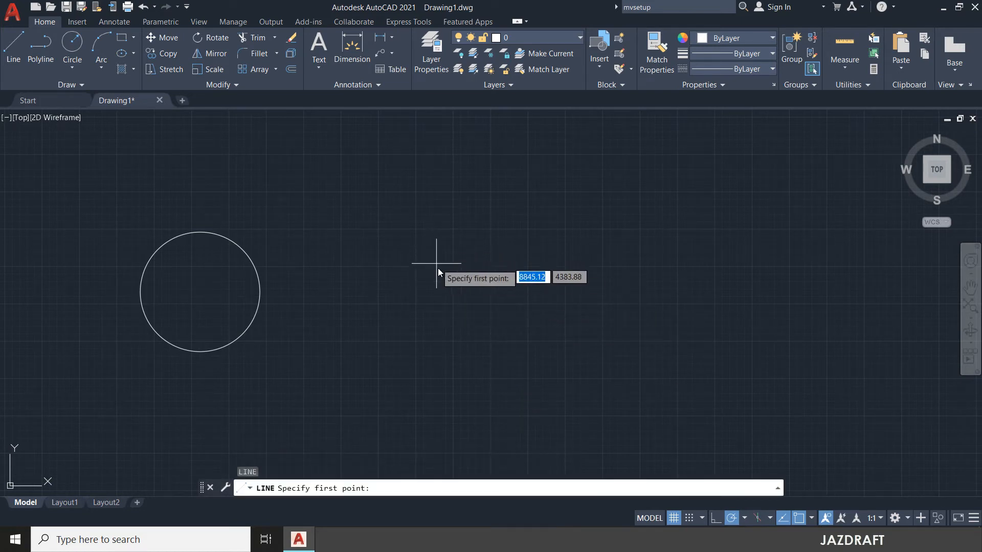
{"action": "left_click", "coordinate": [461, 258]}
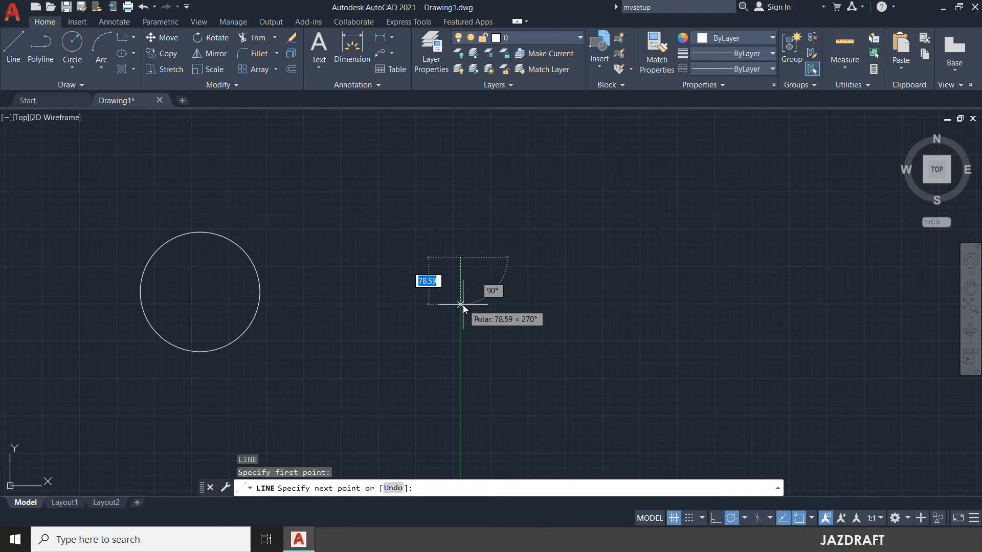
{"action": "left_click", "coordinate": [460, 343]}
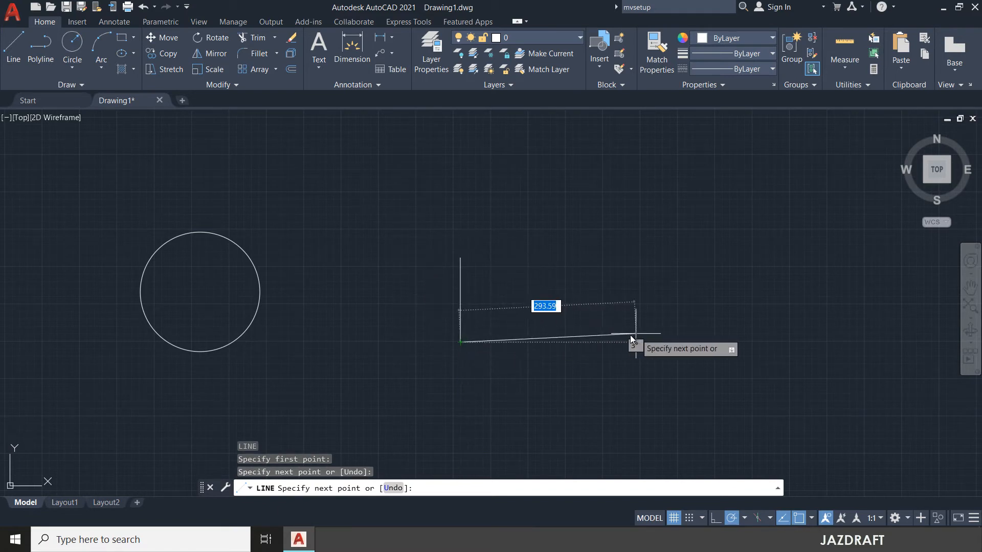
{"action": "left_click", "coordinate": [604, 342]}
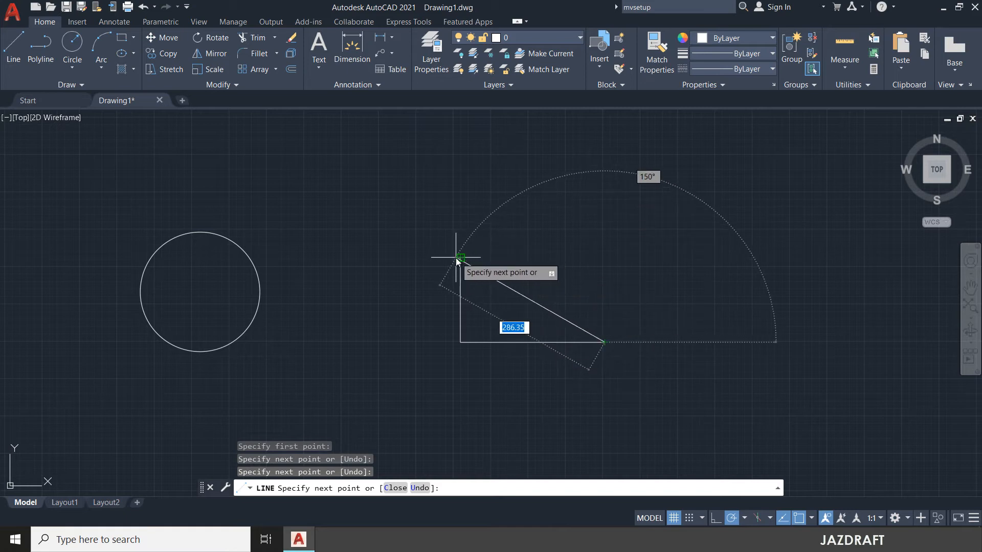
{"action": "left_click", "coordinate": [483, 274]}
{"action": "key", "text": "Escape"}
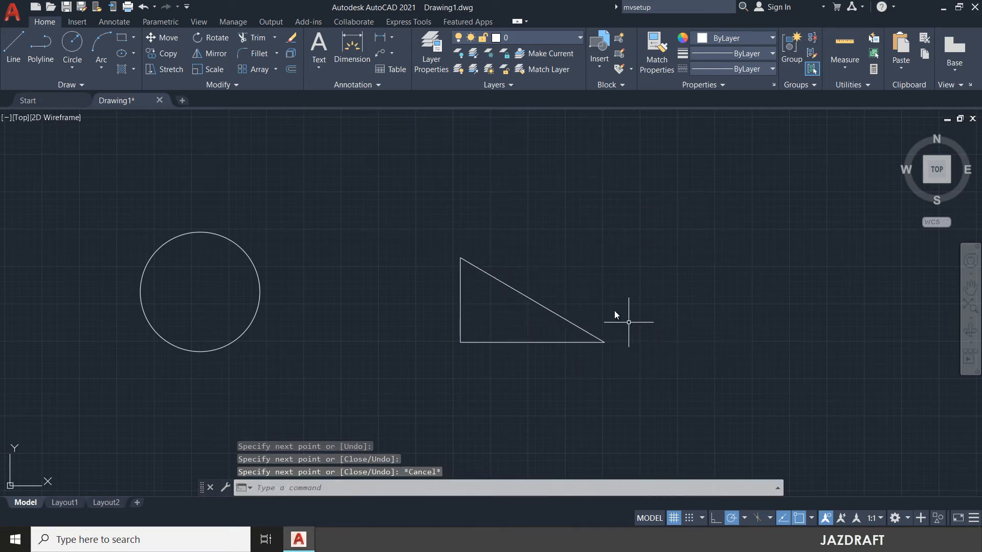
Draw a three-point (3P) circle through the three corners of the right triangle.
{"action": "scroll", "coordinate": [628, 318], "scroll_direction": "up", "scroll_amount": 2}
{"action": "scroll", "coordinate": [598, 266], "scroll_direction": "down", "scroll_amount": 4}
{"action": "middle_click_drag", "start_coordinate": [601, 270], "coordinate": [494, 301]}
{"action": "type", "text": "c"}
{"action": "key", "text": "Return"}
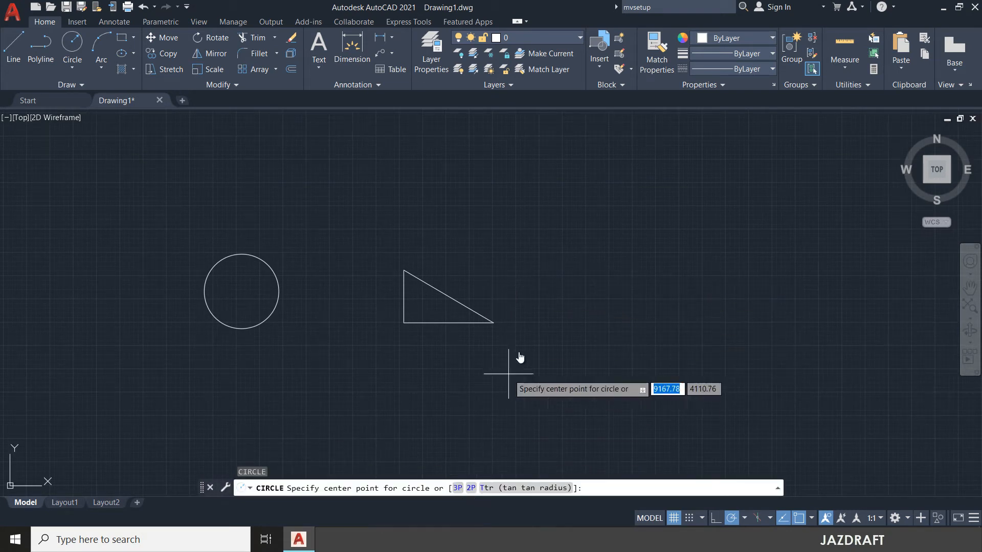
{"action": "type", "text": "9"}
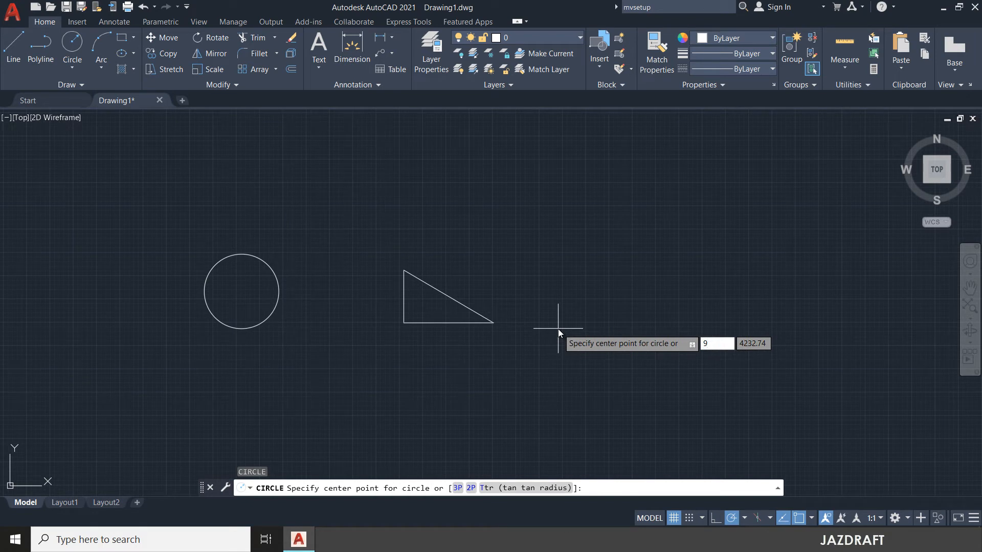
{"action": "key", "text": "BackSpace"}
{"action": "type", "text": "3p"}
{"action": "key", "text": "Return"}
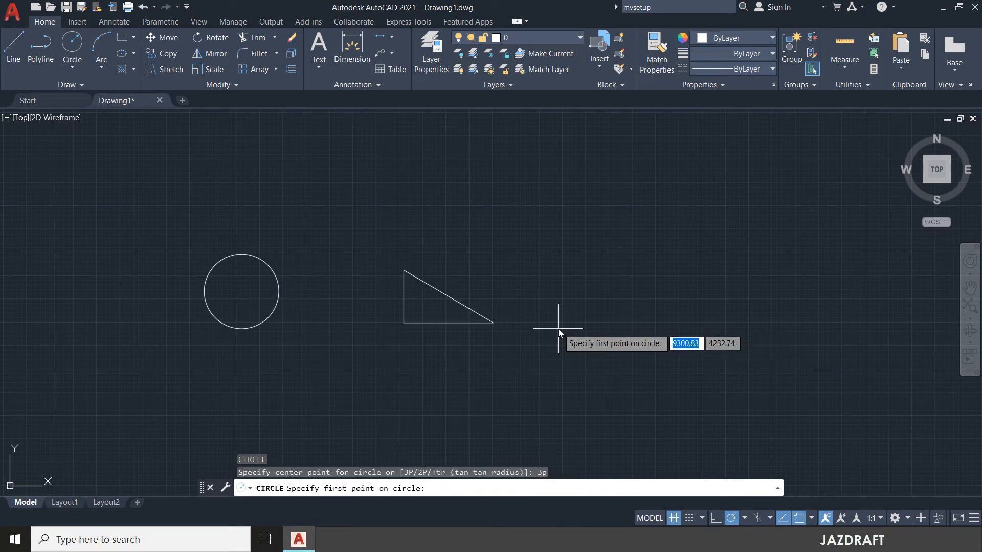
{"action": "left_click", "coordinate": [493, 322]}
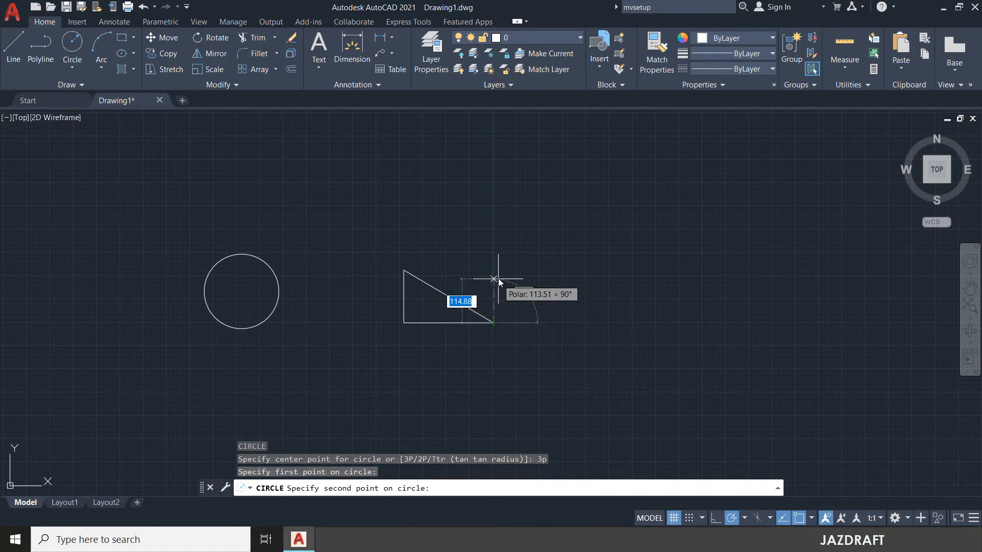
{"action": "left_click", "coordinate": [404, 323]}
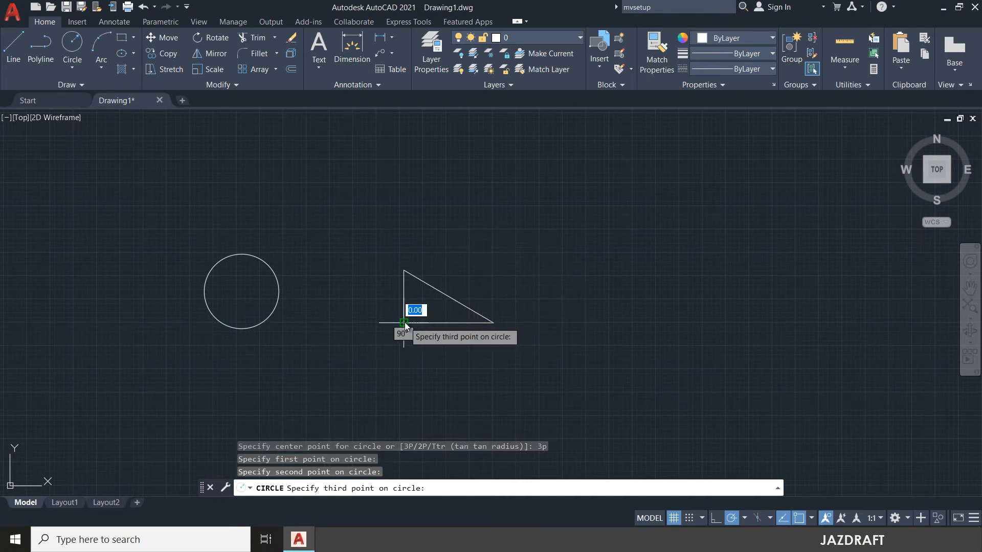
{"action": "left_click", "coordinate": [404, 271]}
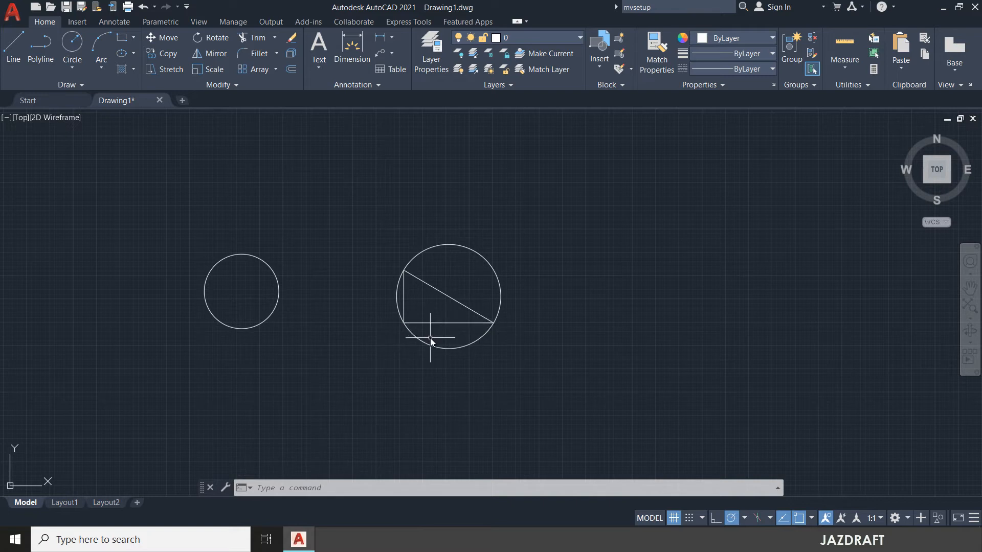
Draw a closed rectangle from four lines, with horizontal and vertical sides, to the right of the circumscribed triangle.
{"action": "scroll", "coordinate": [430, 338], "scroll_direction": "up", "scroll_amount": 2}
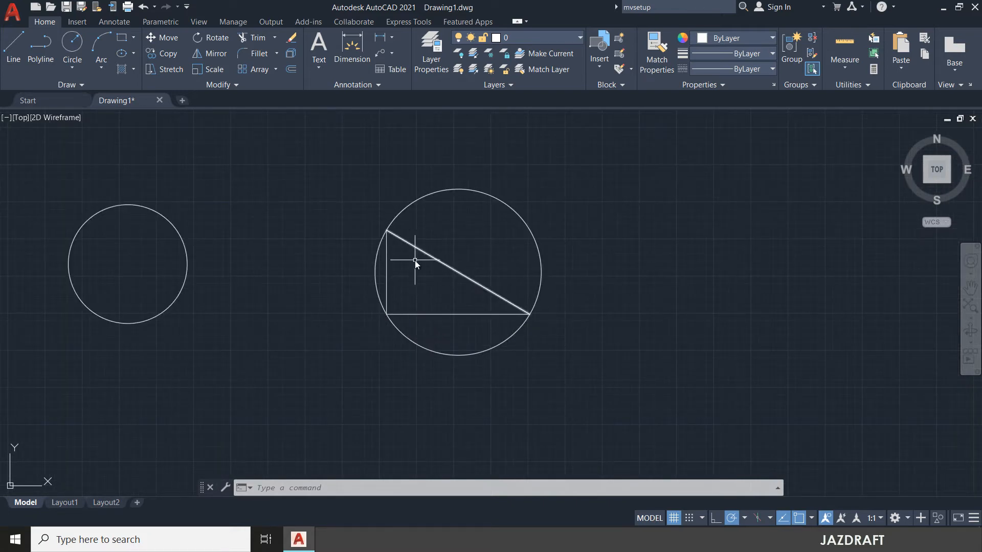
{"action": "scroll", "coordinate": [552, 310], "scroll_direction": "down", "scroll_amount": 2}
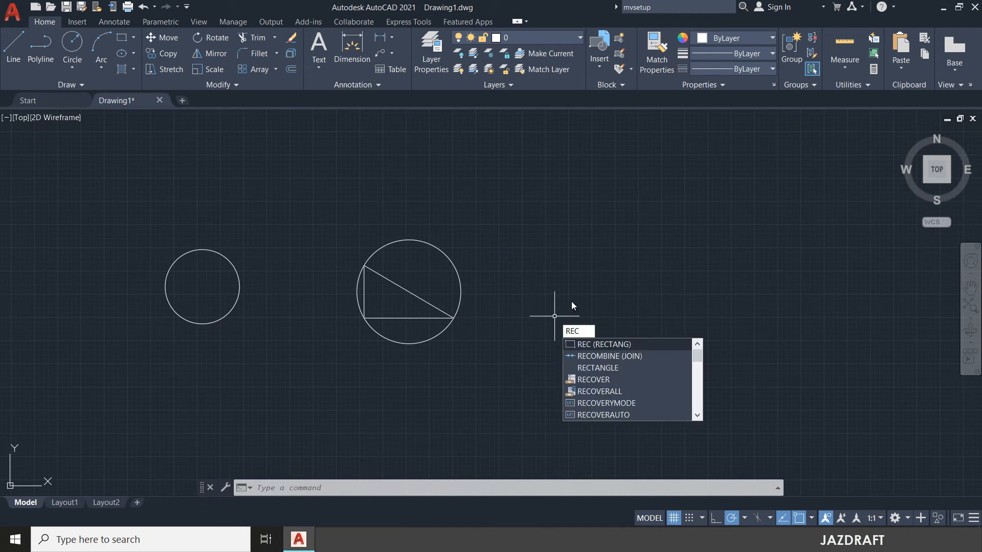
{"action": "key", "text": "Escape"}
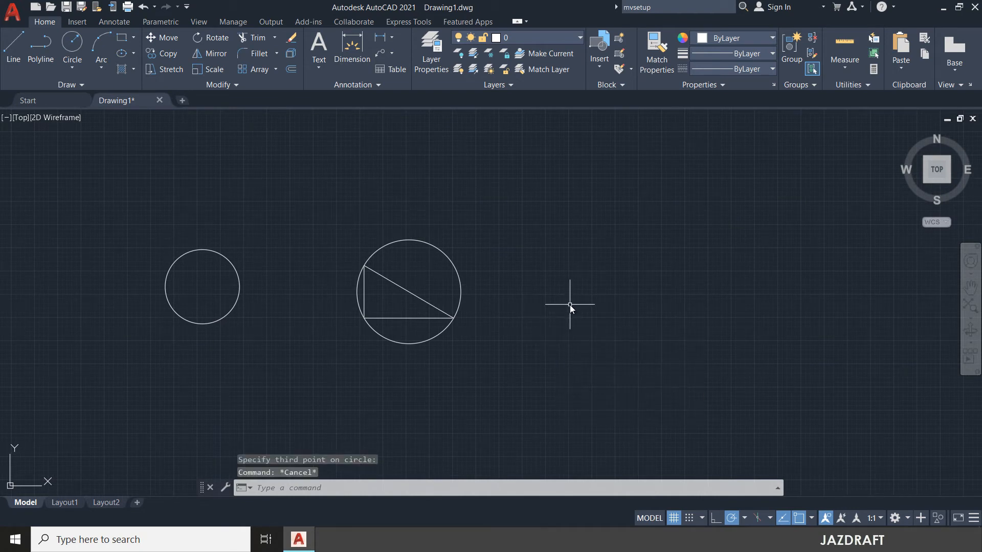
{"action": "type", "text": "L"}
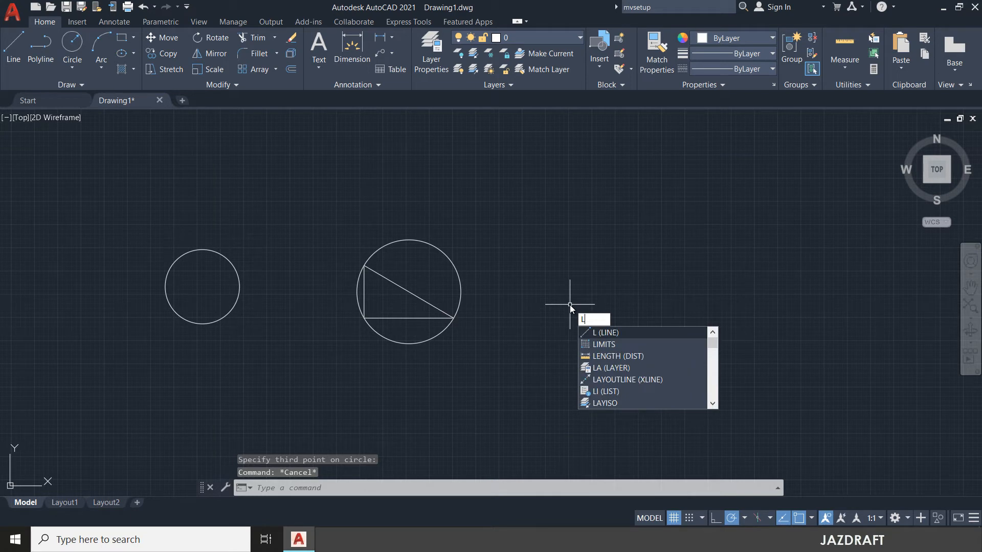
{"action": "key", "text": "Return"}
{"action": "left_click", "coordinate": [563, 271]}
{"action": "left_click", "coordinate": [564, 327]}
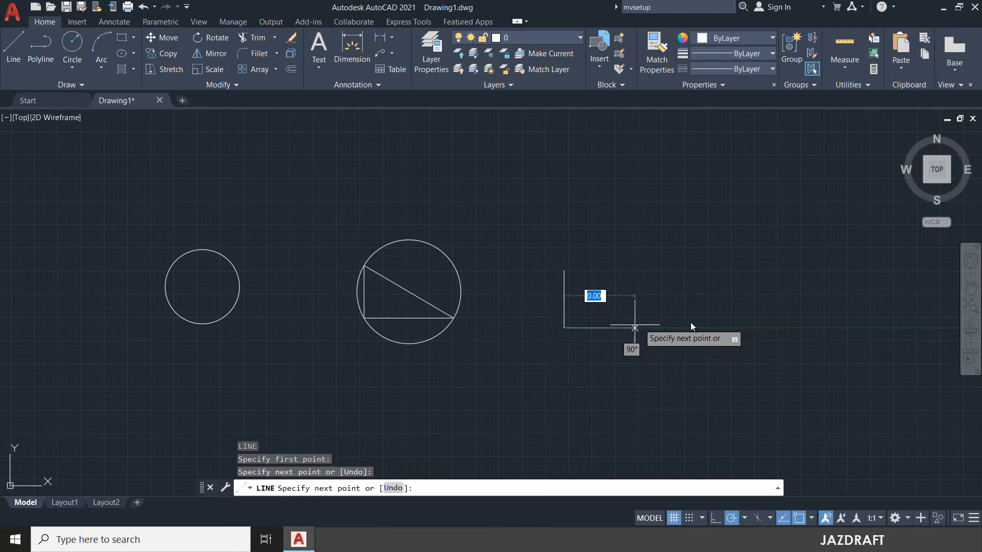
{"action": "left_click", "coordinate": [652, 328]}
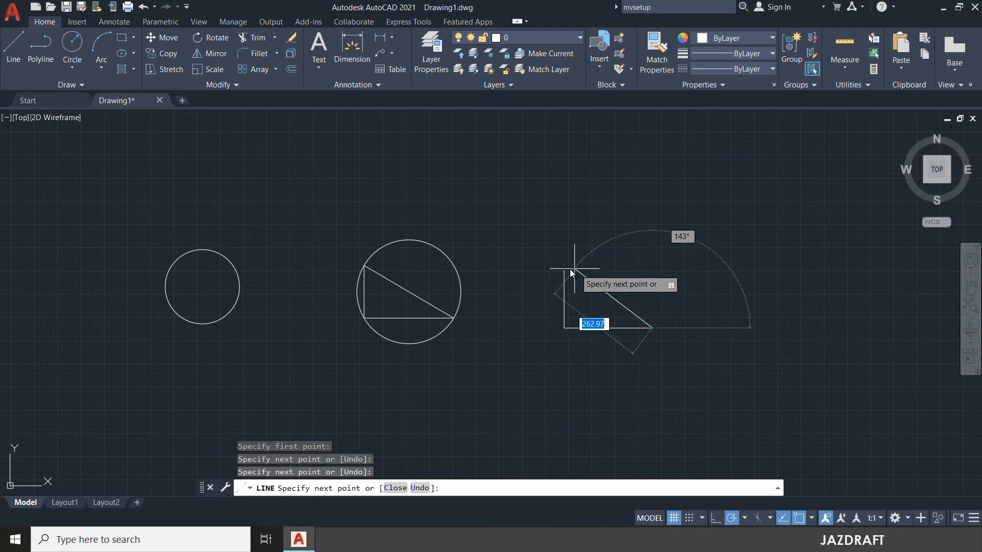
{"action": "left_click", "coordinate": [652, 270]}
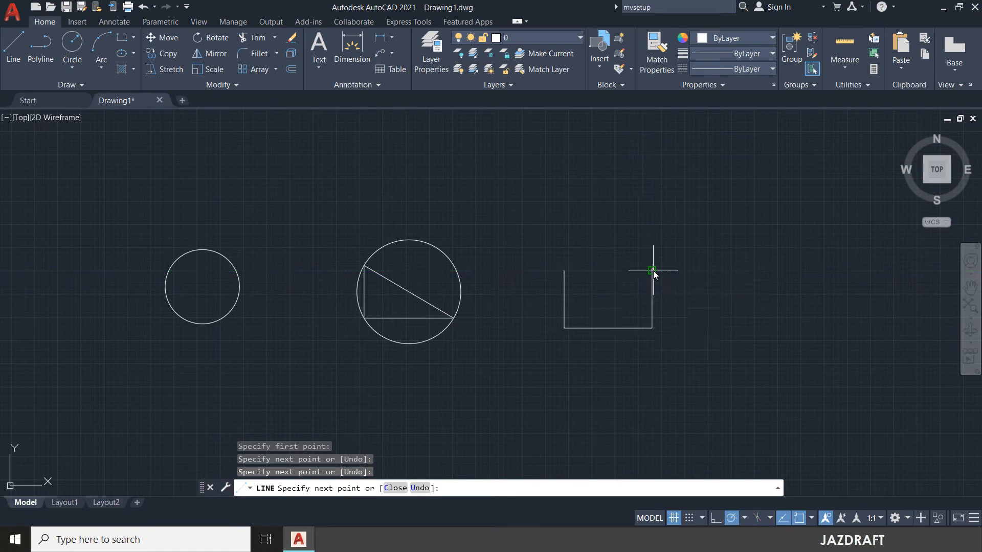
{"action": "left_click", "coordinate": [564, 270]}
{"action": "key", "text": "Escape"}
{"action": "scroll", "coordinate": [550, 317], "scroll_direction": "up", "scroll_amount": 2}
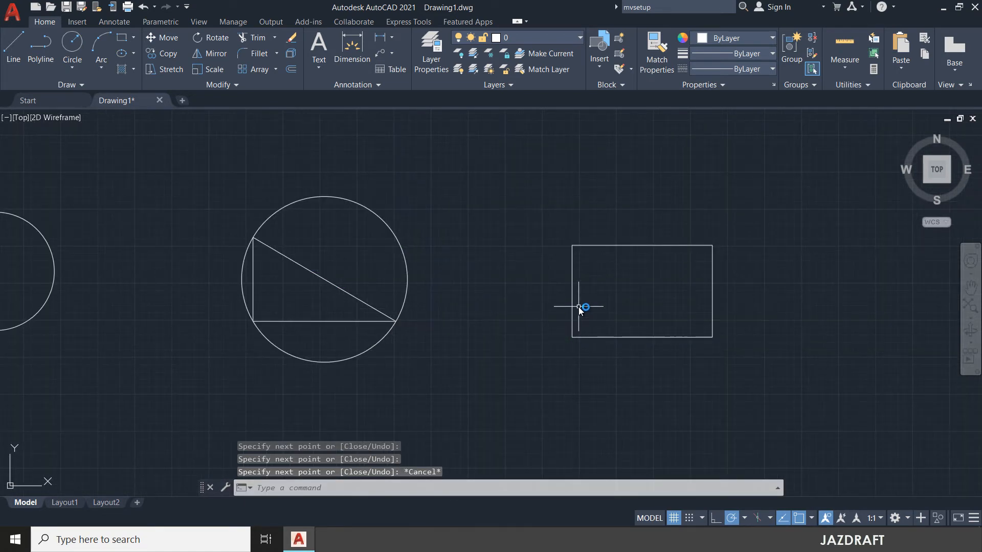
Draw a two-point (2P) circle using the rectangle's left vertical side as its diameter, from the lower-left to the upper-left corner.
{"action": "type", "text": "c"}
{"action": "key", "text": "Return"}
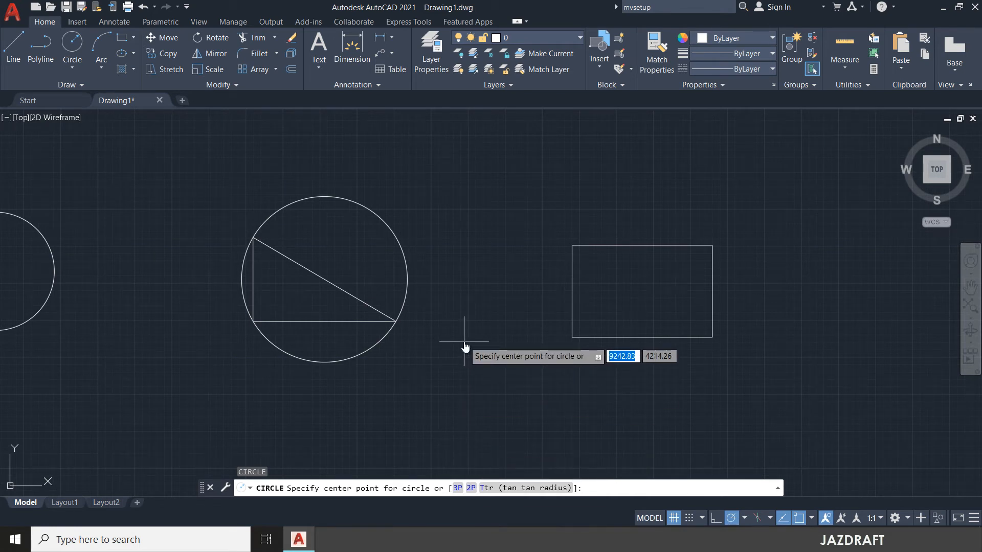
{"action": "type", "text": "2p"}
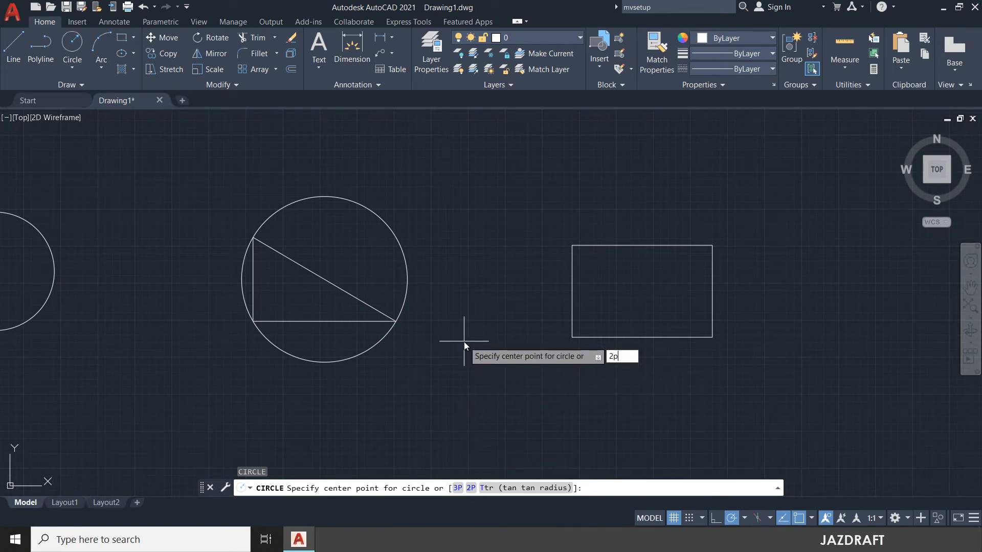
{"action": "key", "text": "Return"}
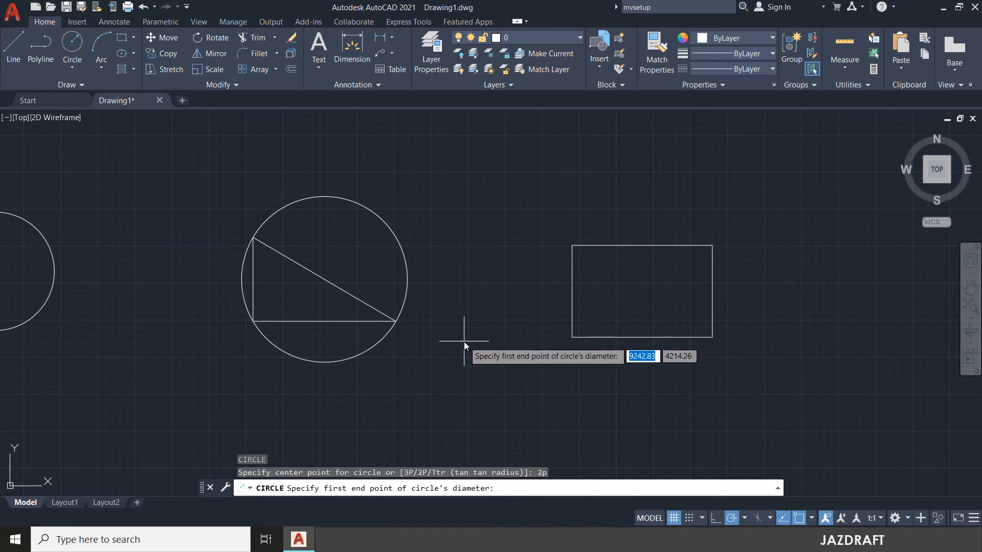
{"action": "left_click", "coordinate": [571, 337]}
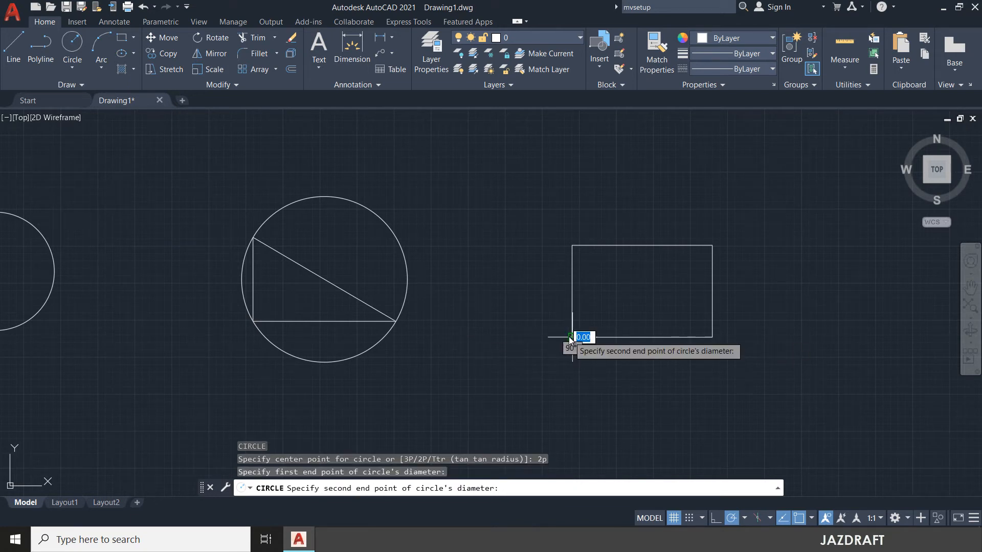
{"action": "left_click", "coordinate": [574, 248]}
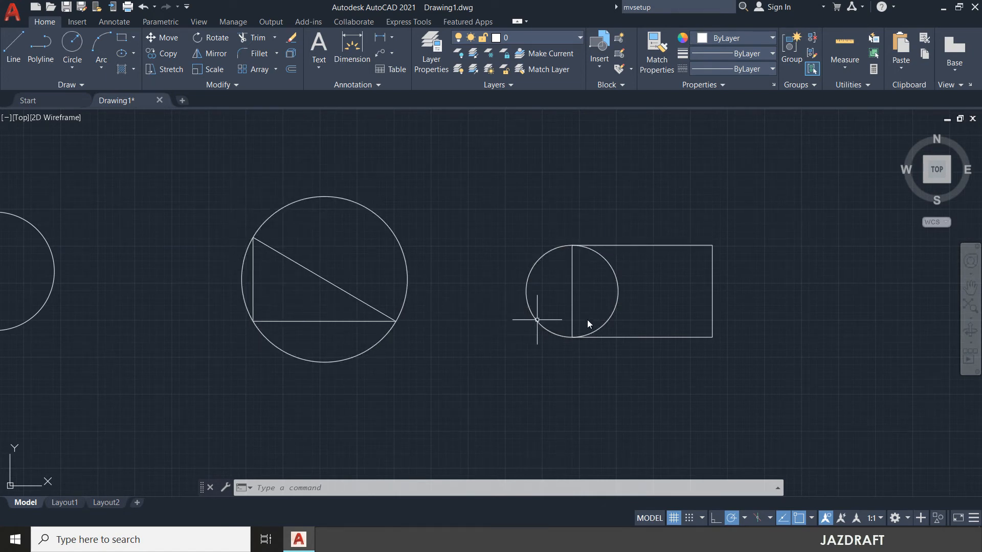
{"action": "mouse_move", "coordinate": [517, 362]}
{"action": "middle_mouse_down"}
{"action": "mouse_move", "coordinate": [601, 368]}
{"action": "mouse_move", "coordinate": [674, 328]}
{"action": "middle_mouse_up"}
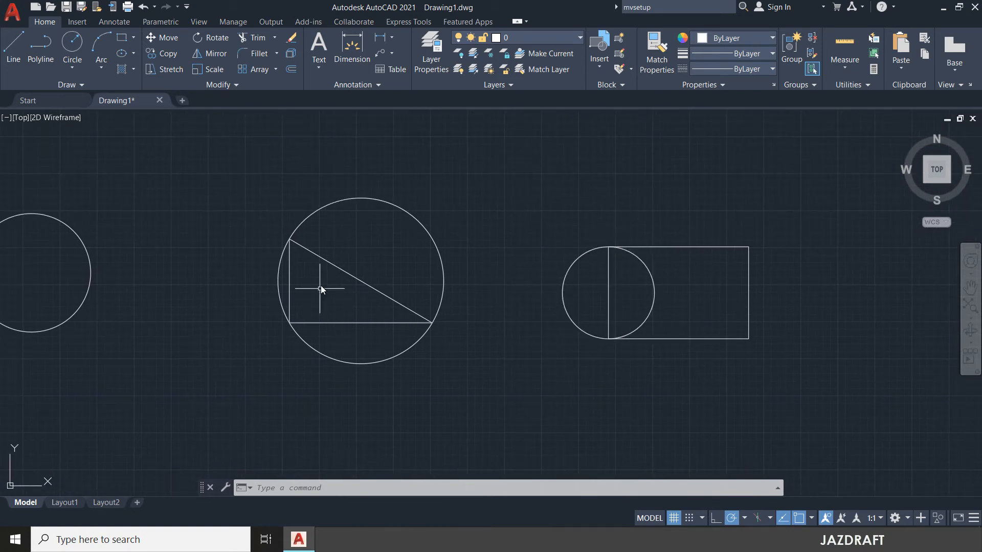
{"action": "middle_click_drag", "start_coordinate": [614, 333], "coordinate": [276, 345]}
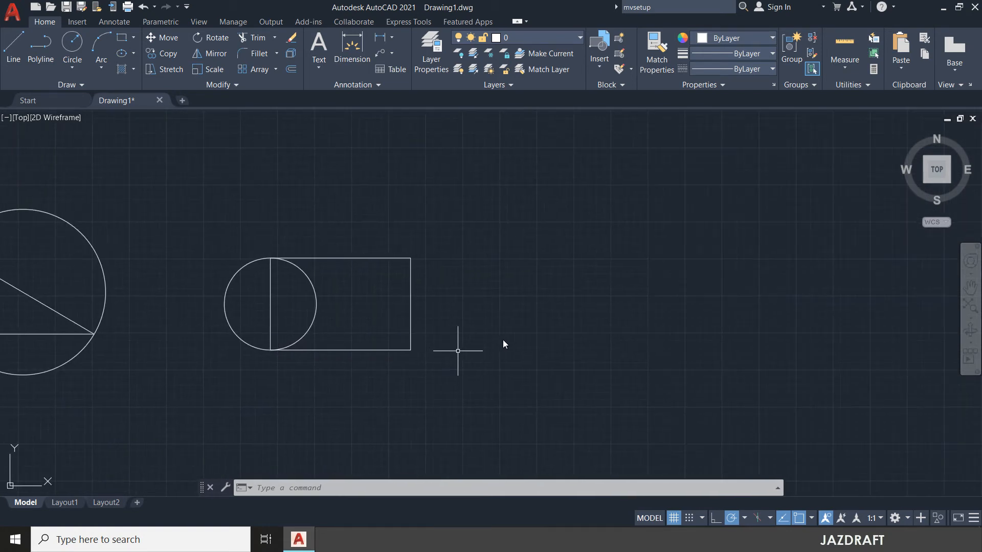
{"action": "type", "text": "c"}
{"action": "key", "text": "Return"}
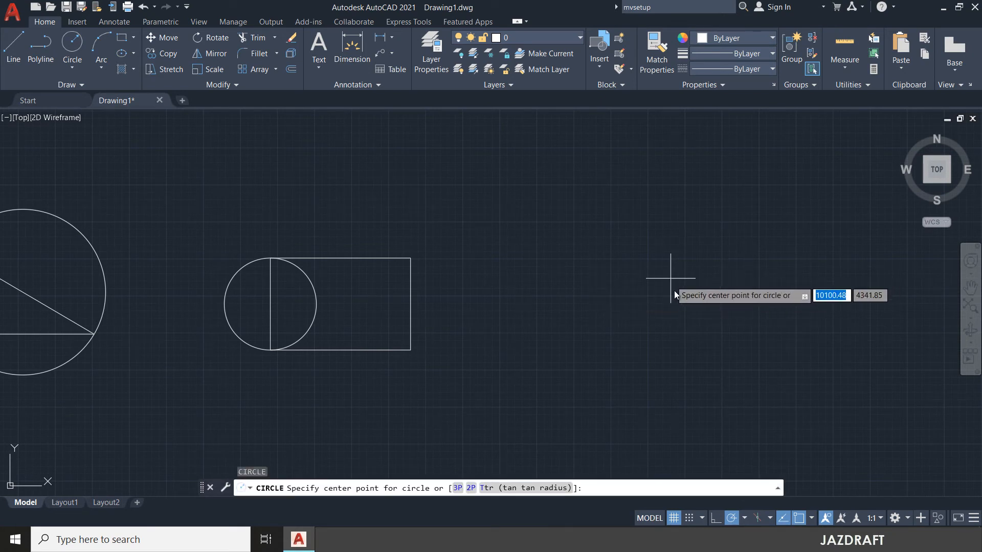
{"action": "key", "text": "Escape"}
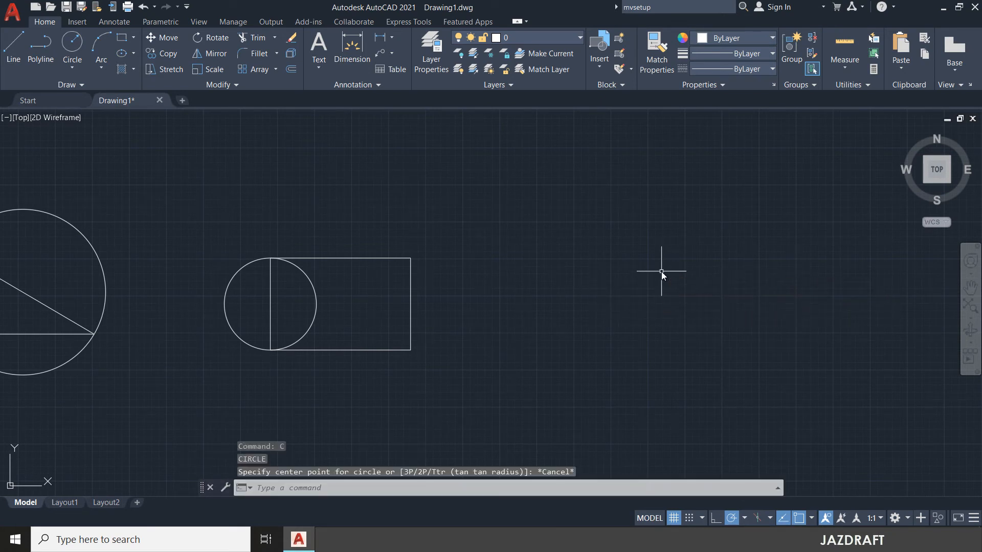
{"action": "key", "text": "Escape"}
{"action": "key", "text": "Escape"}
{"action": "key", "text": "Escape"}
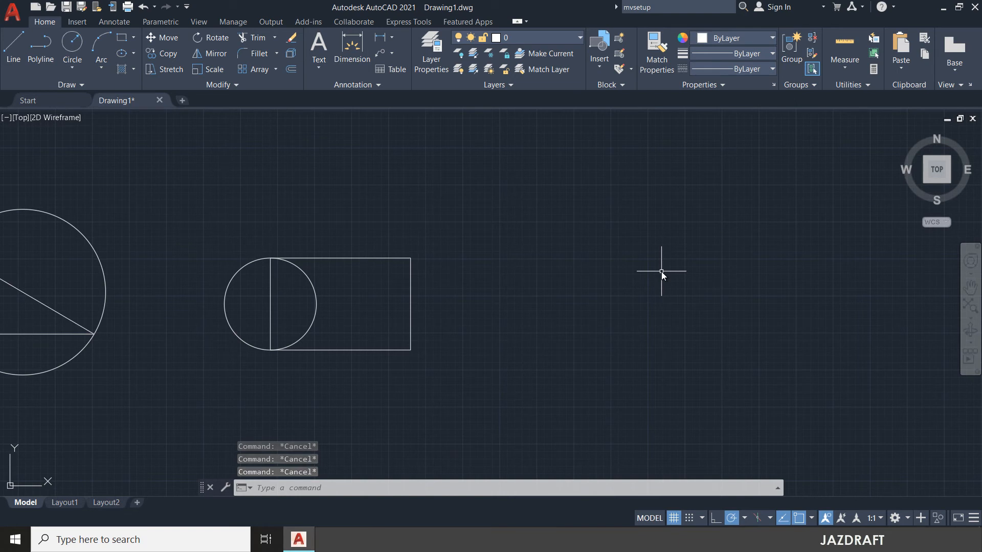
Draw a circle with a diameter of 100 in the empty area to the right of the rectangle, using the center-and-diameter method.
{"action": "type", "text": "c"}
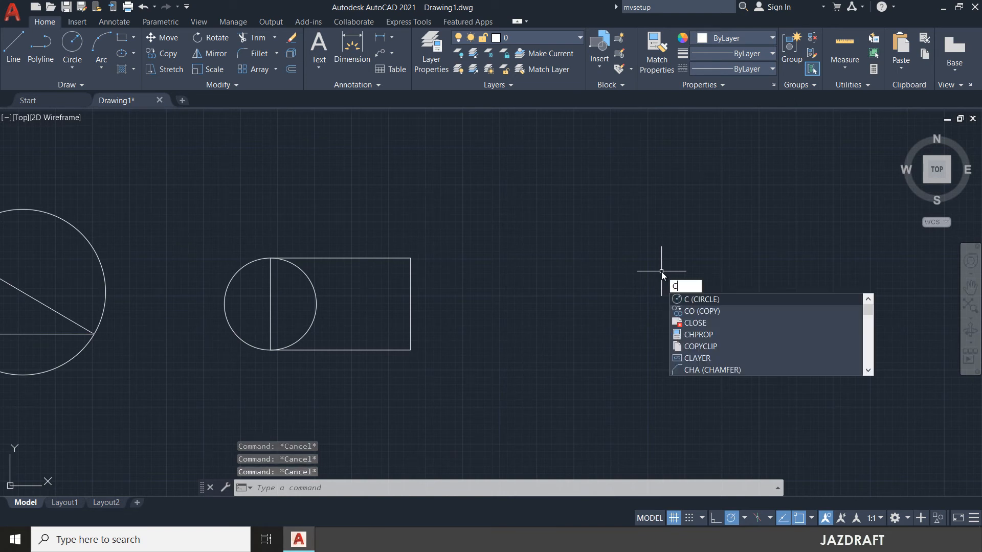
{"action": "key", "text": "Return"}
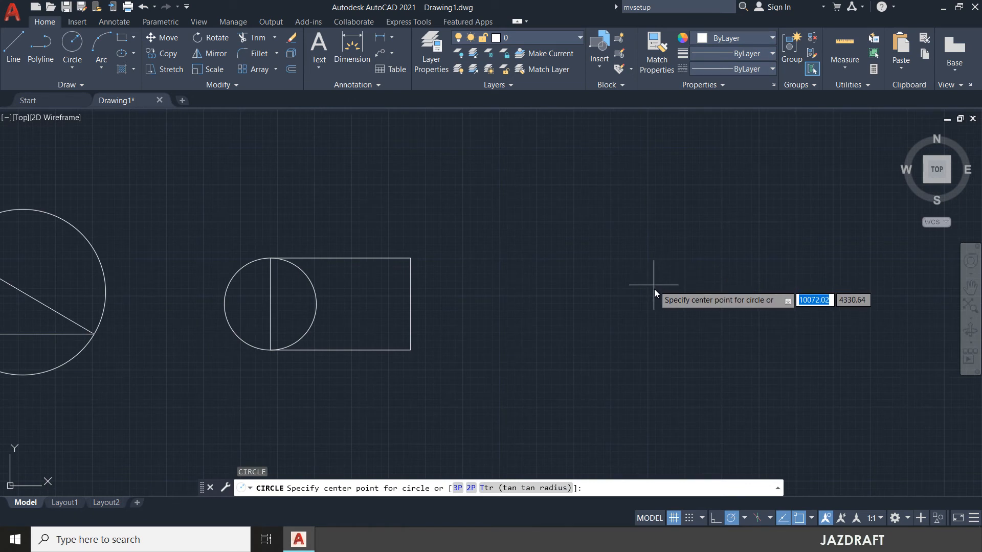
{"action": "left_click", "coordinate": [688, 293]}
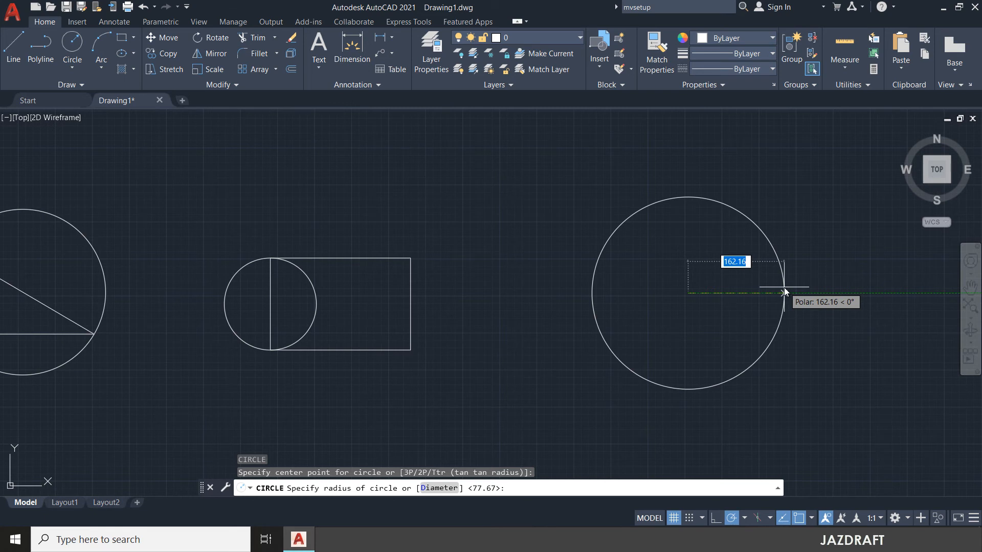
{"action": "type", "text": "d"}
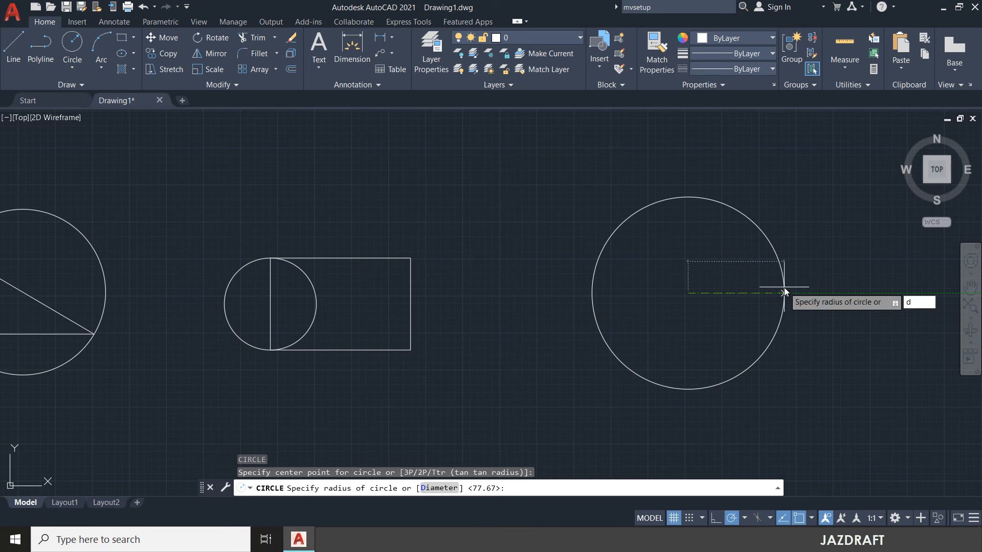
{"action": "key", "text": "Return"}
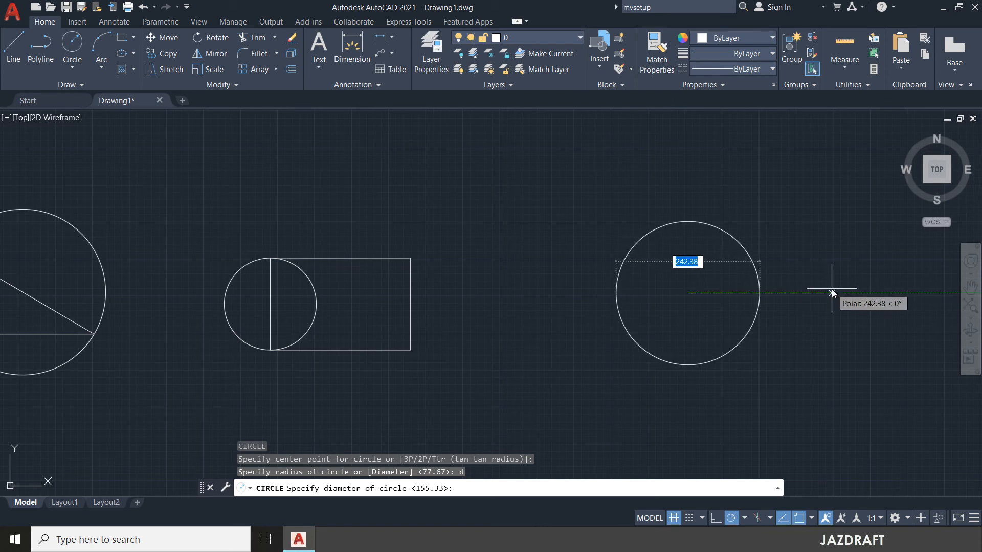
{"action": "type", "text": "100"}
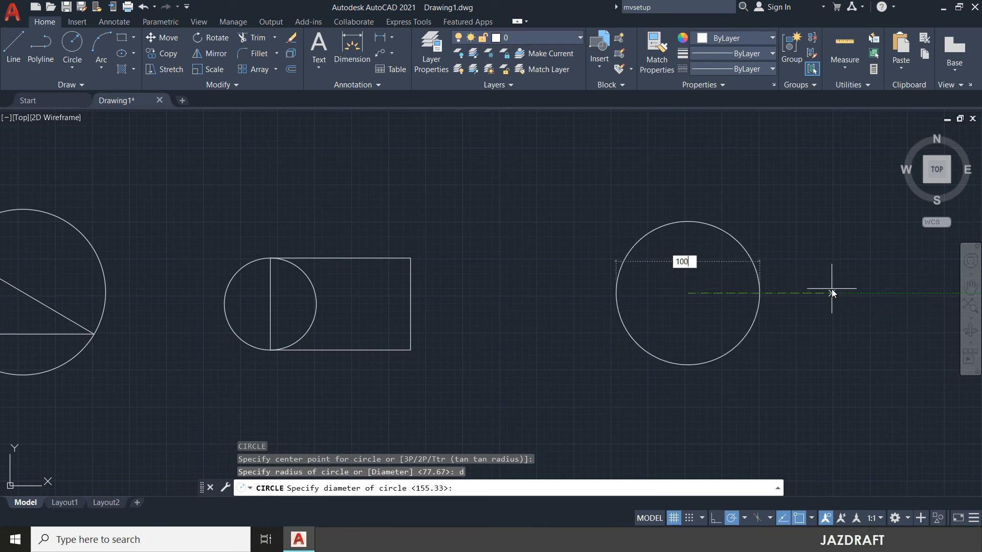
{"action": "key", "text": "Return"}
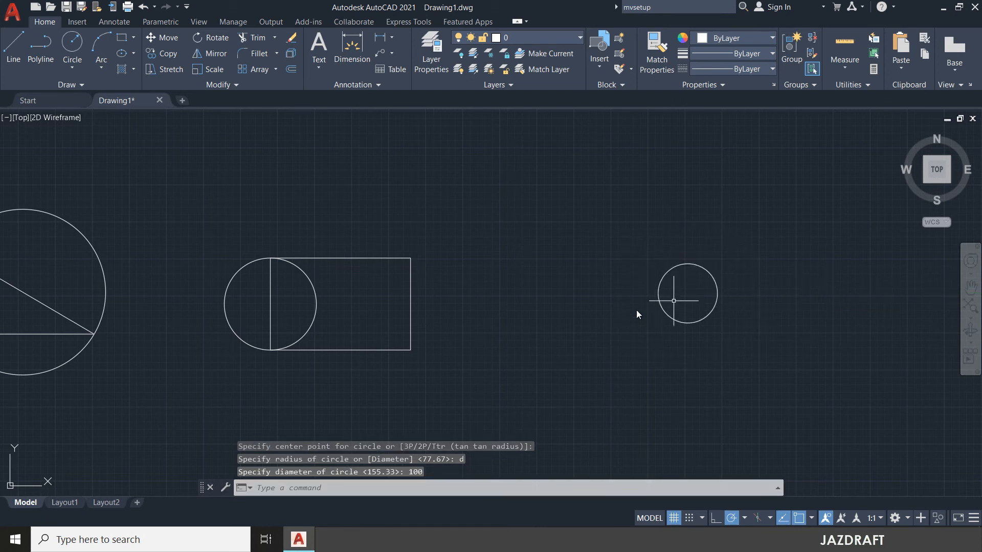
Examine the drawn circles one by one, comparing the radius, three-point, two-point and diameter constructions.
{"action": "scroll", "coordinate": [574, 327], "scroll_direction": "down", "scroll_amount": 2}
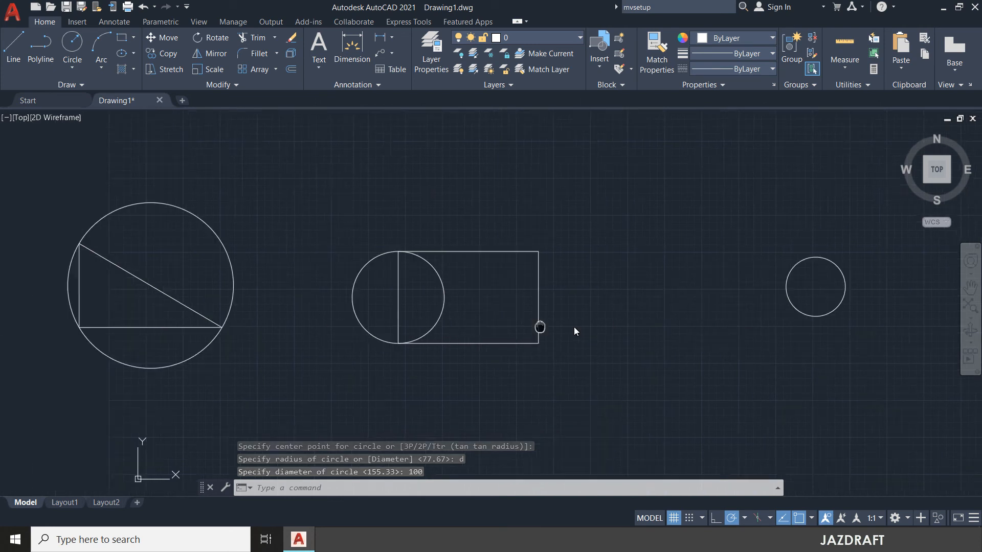
{"action": "scroll", "coordinate": [574, 326], "scroll_direction": "up", "scroll_amount": 2}
{"action": "scroll", "coordinate": [498, 324], "scroll_direction": "down", "scroll_amount": 2}
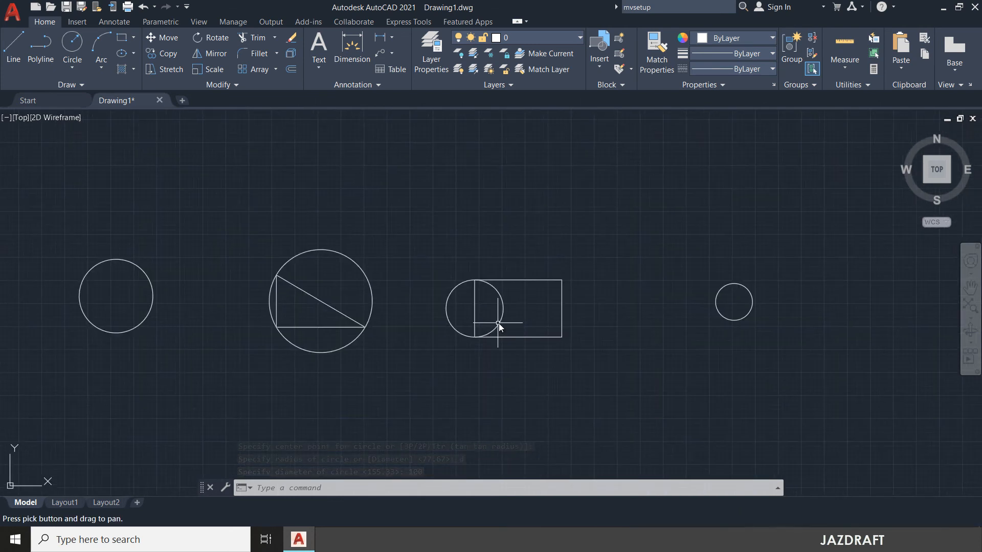
{"action": "scroll", "coordinate": [500, 319], "scroll_direction": "up", "scroll_amount": 2}
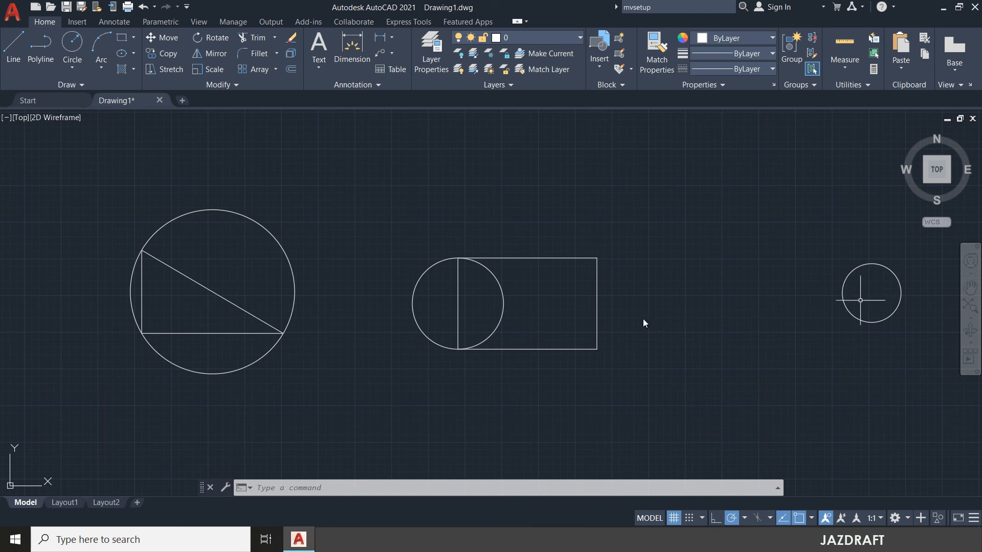
{"action": "middle_click_drag", "start_coordinate": [643, 318], "coordinate": [580, 330]}
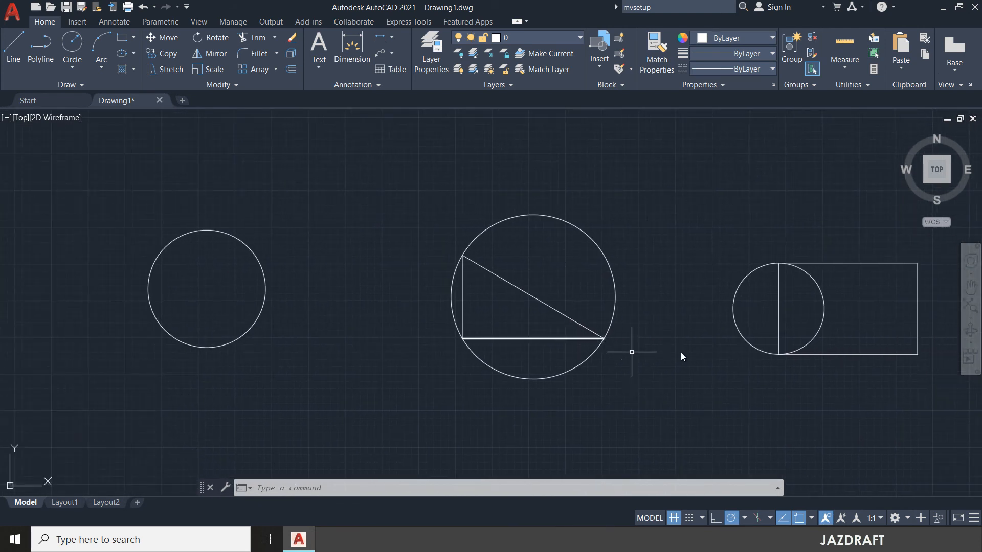
{"action": "middle_click_drag", "start_coordinate": [721, 345], "coordinate": [502, 314]}
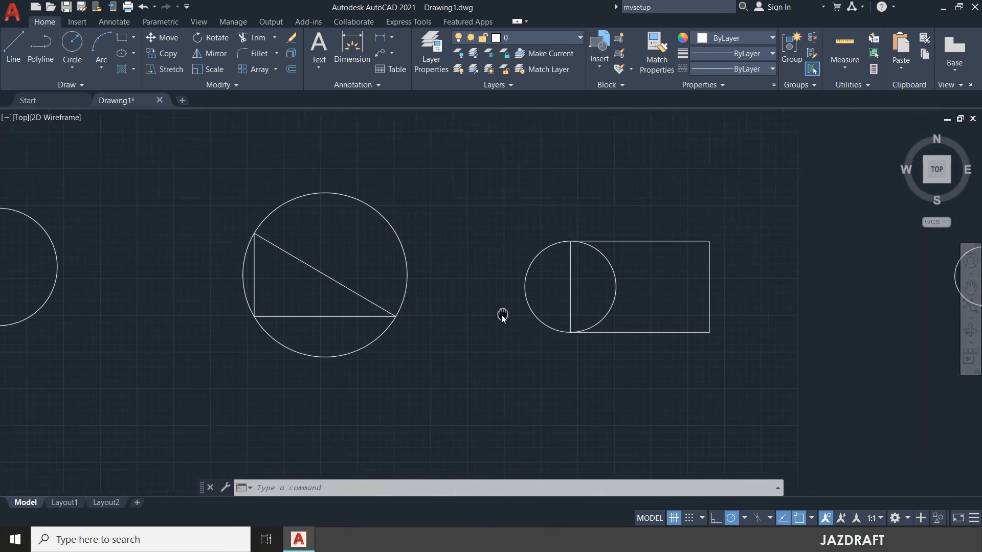
{"action": "scroll", "coordinate": [318, 309], "scroll_direction": "up", "scroll_amount": 4}
{"action": "scroll", "coordinate": [318, 308], "scroll_direction": "down", "scroll_amount": 2}
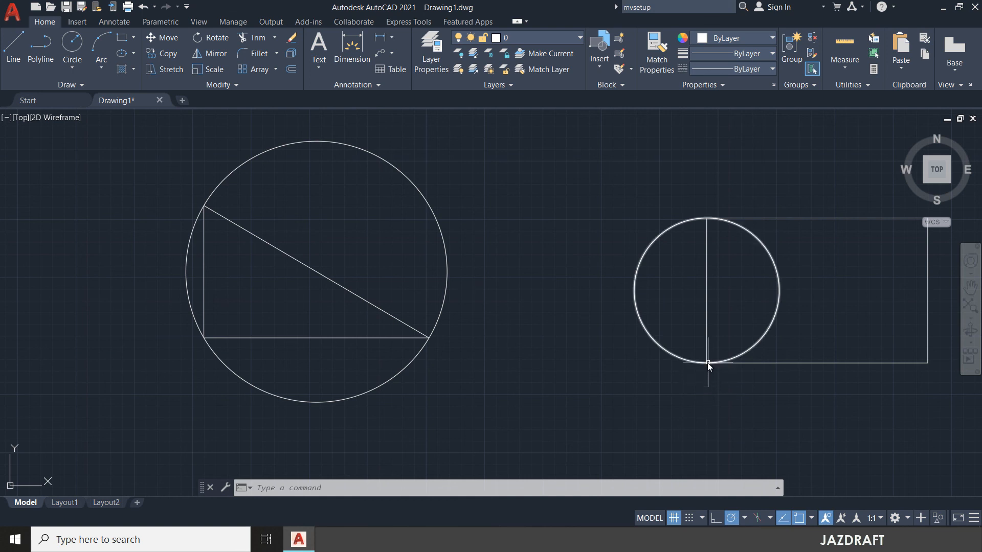
{"action": "scroll", "coordinate": [767, 322], "scroll_direction": "down", "scroll_amount": 4}
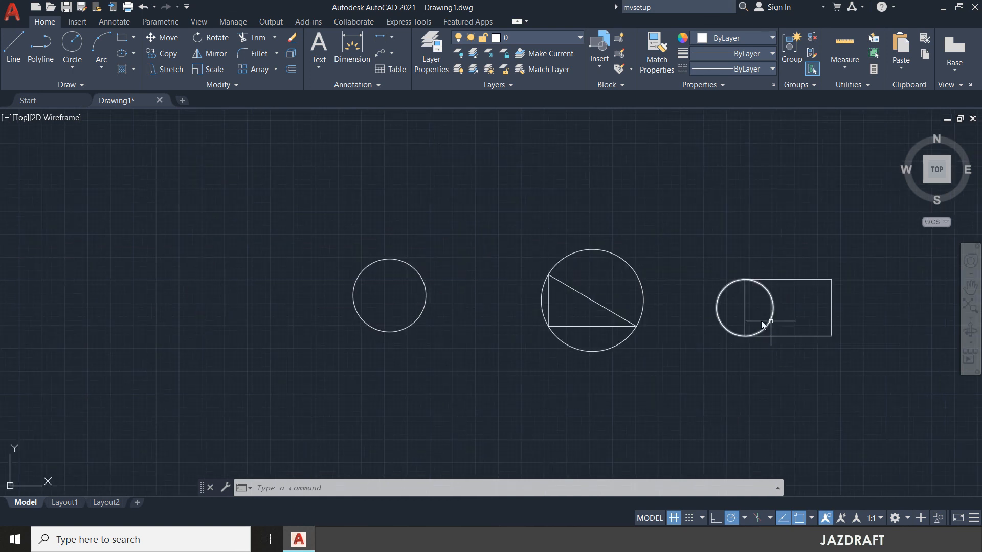
{"action": "middle_click_drag", "start_coordinate": [771, 321], "coordinate": [394, 330]}
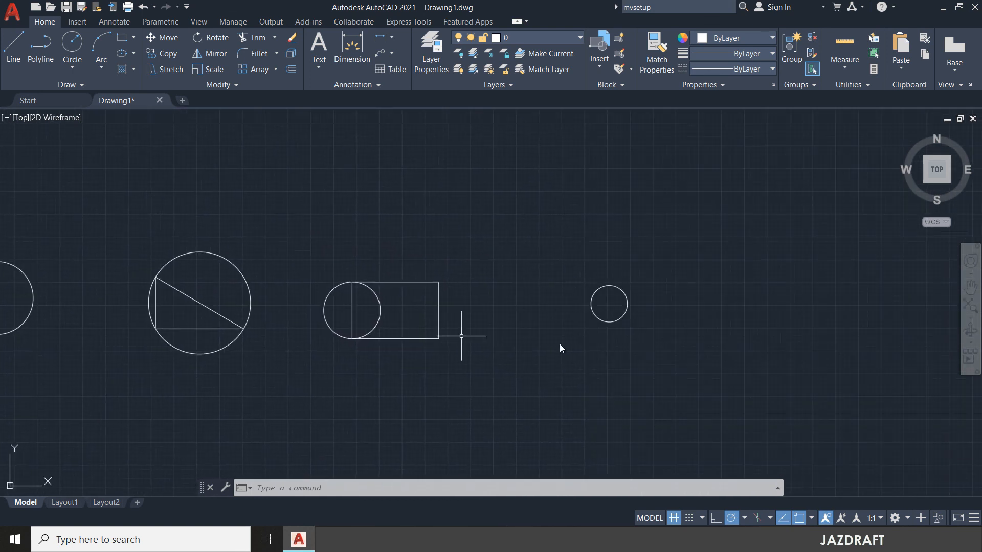
{"action": "scroll", "coordinate": [640, 335], "scroll_direction": "up", "scroll_amount": 4}
{"action": "middle_click_drag", "start_coordinate": [278, 309], "coordinate": [557, 325]}
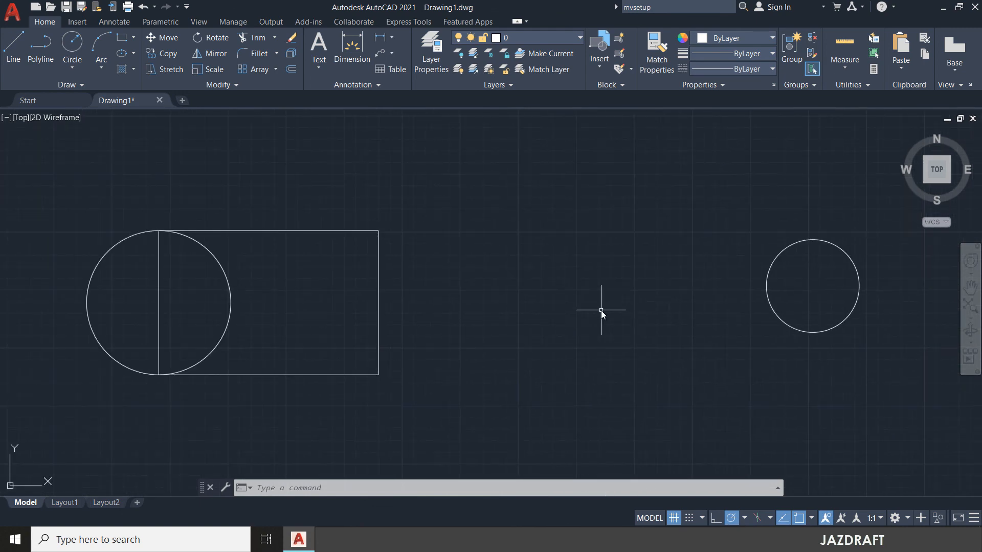
{"action": "scroll", "coordinate": [485, 308], "scroll_direction": "down", "scroll_amount": 4}
{"action": "mouse_move", "coordinate": [487, 310]}
{"action": "middle_mouse_down"}
{"action": "mouse_move", "coordinate": [559, 297]}
{"action": "mouse_move", "coordinate": [612, 303]}
{"action": "middle_mouse_up"}
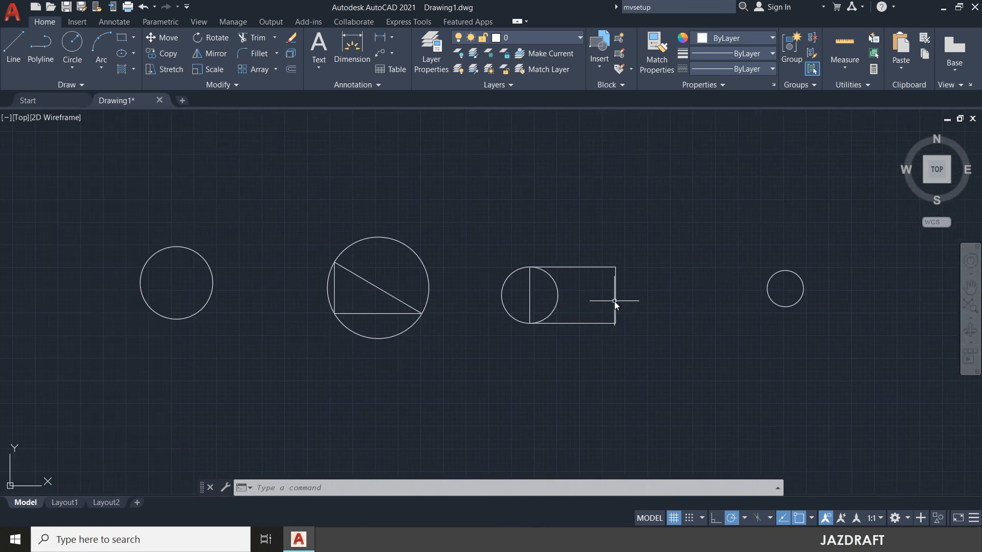